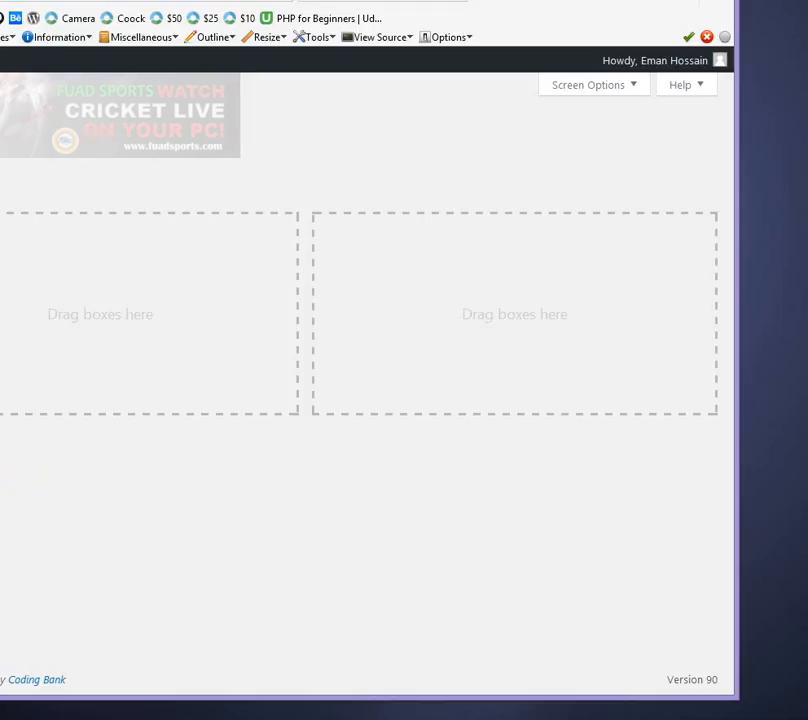
# Step: Open the tech site folder under C:\xampp\htdocs in File Explorer and widen its window to show the file details
pyautogui.press('super+e')
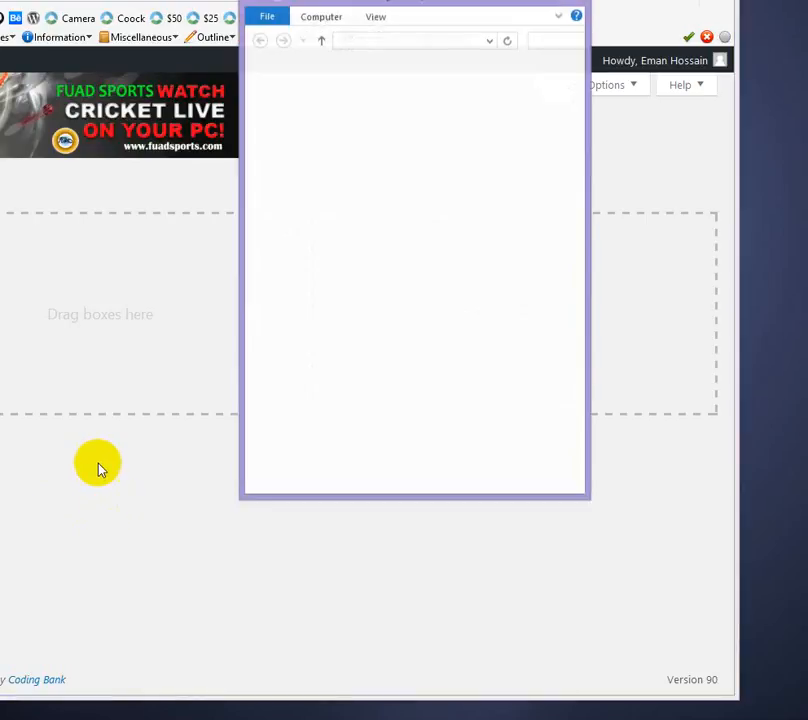
pyautogui.doubleClick(536, 2)
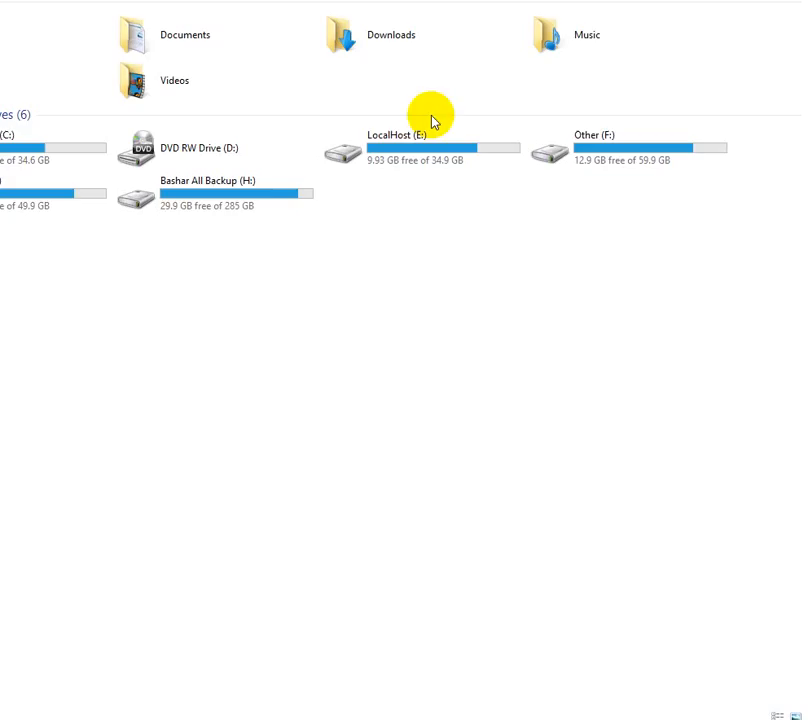
pyautogui.doubleClick(45, 157)
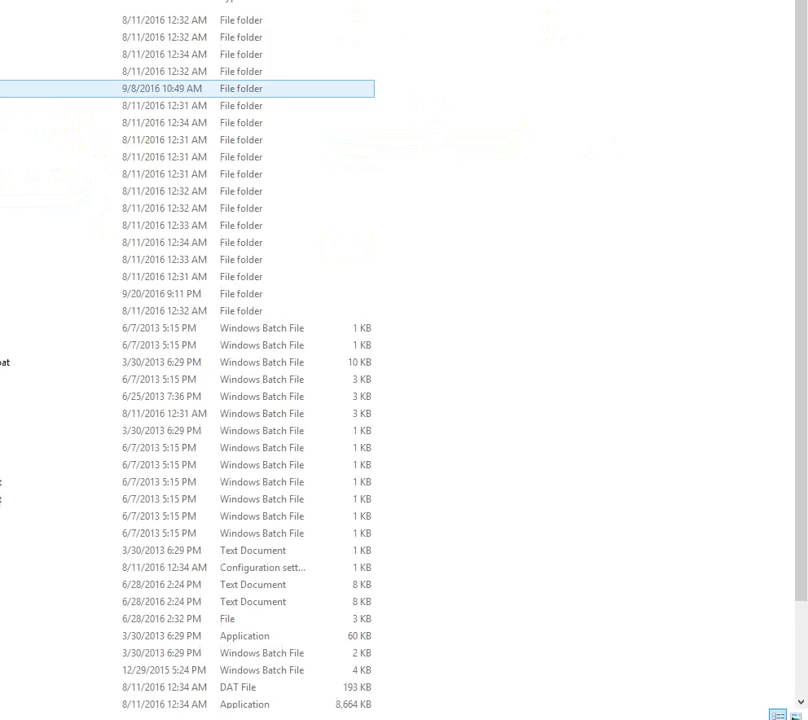
pyautogui.doubleClick(165, 88)
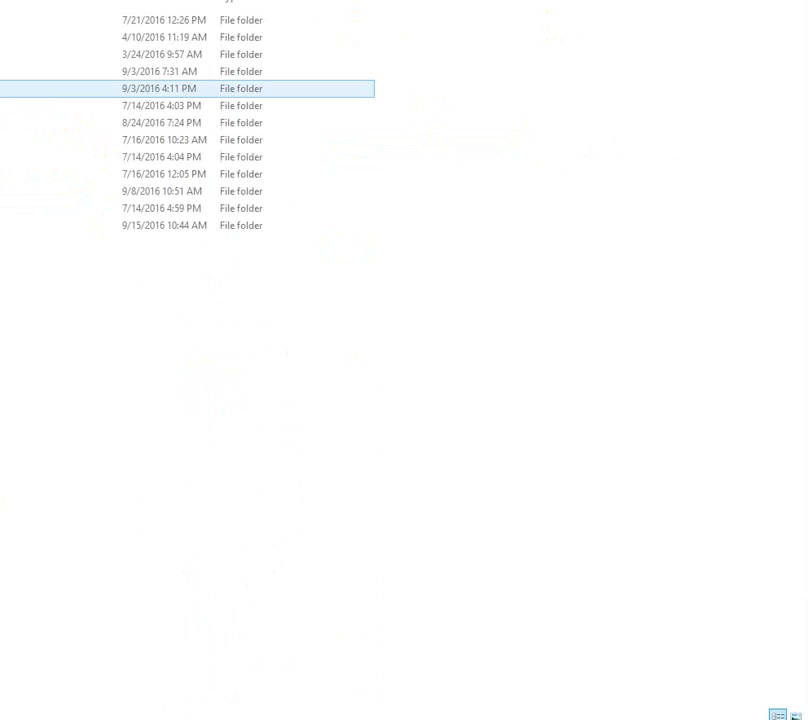
pyautogui.doubleClick(165, 191)
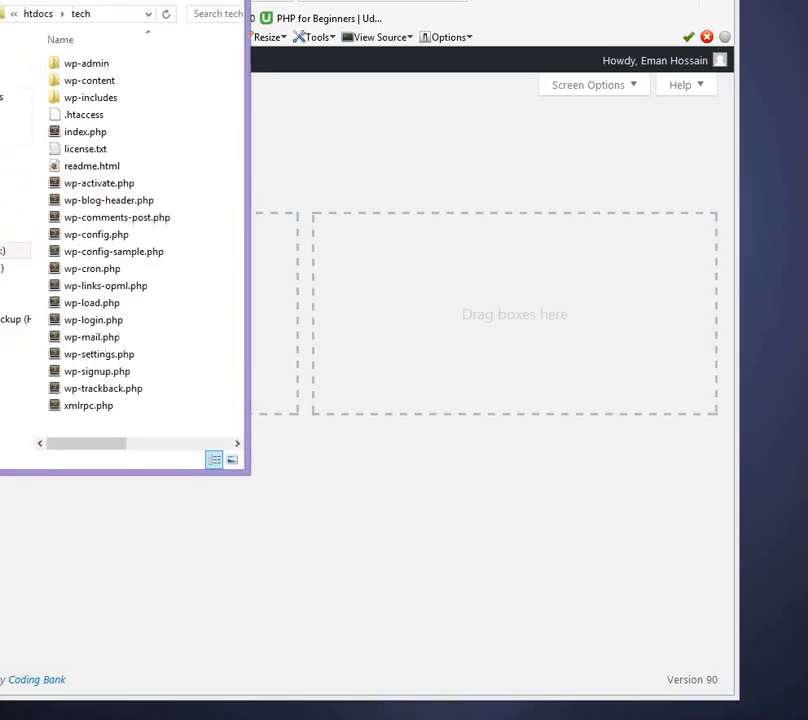
pyautogui.moveTo(136, 9); pyautogui.dragTo(212, 99)
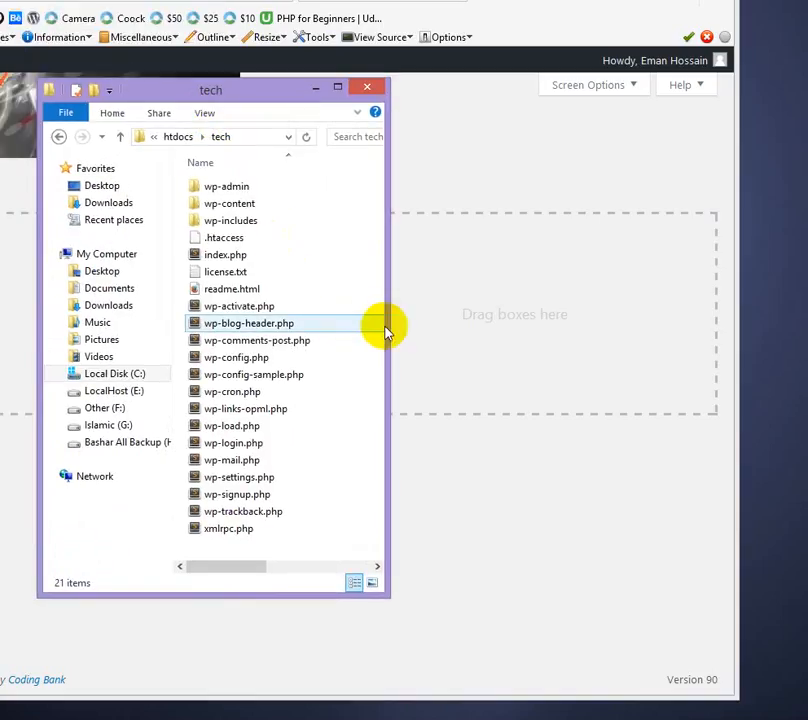
pyautogui.moveTo(388, 332); pyautogui.dragTo(775, 334)
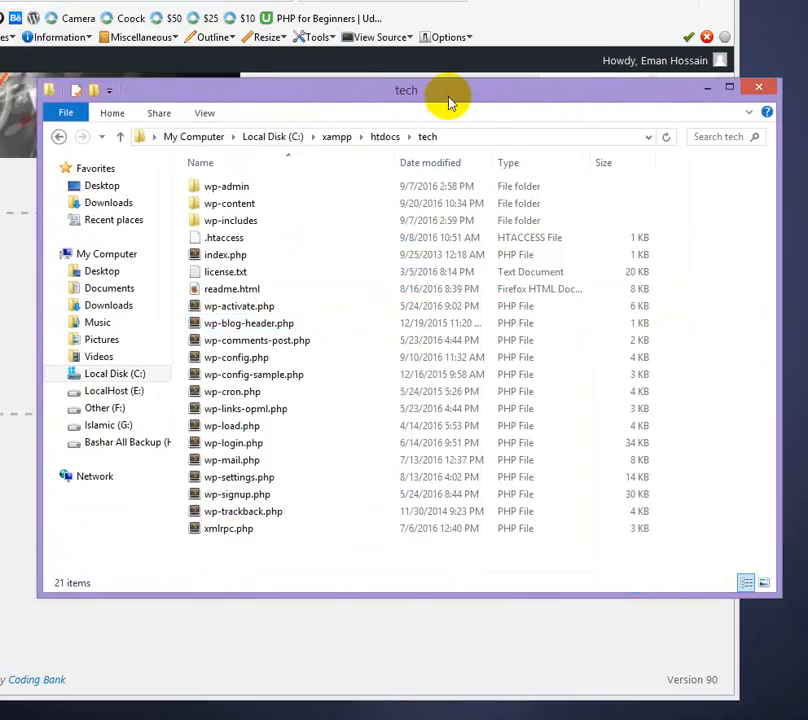
pyautogui.moveTo(449, 103); pyautogui.dragTo(343, 78)
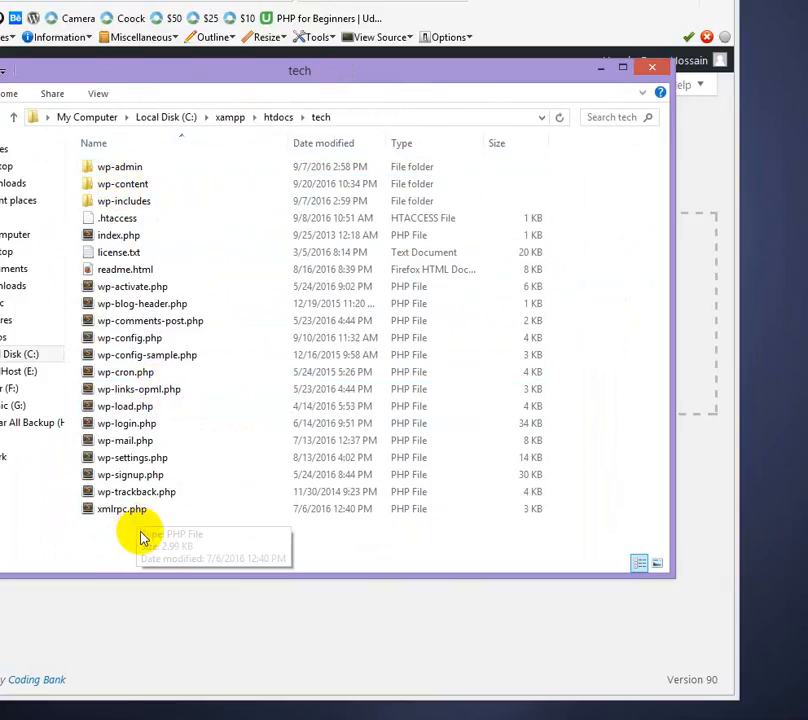
# Step: Go into the site's wp-content folder and open the themes folder
pyautogui.moveTo(143, 535); pyautogui.dragTo(168, 188)
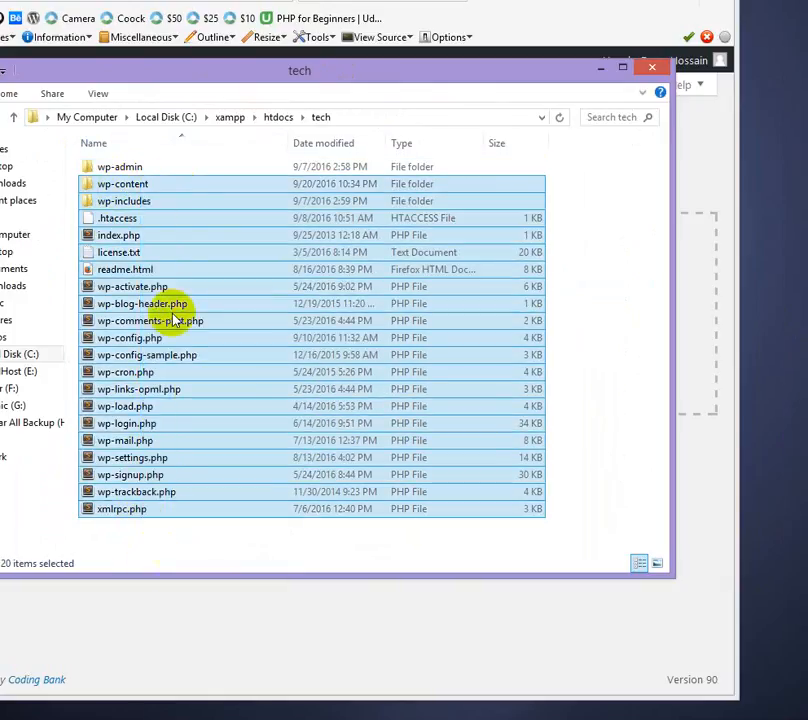
pyautogui.click(228, 550)
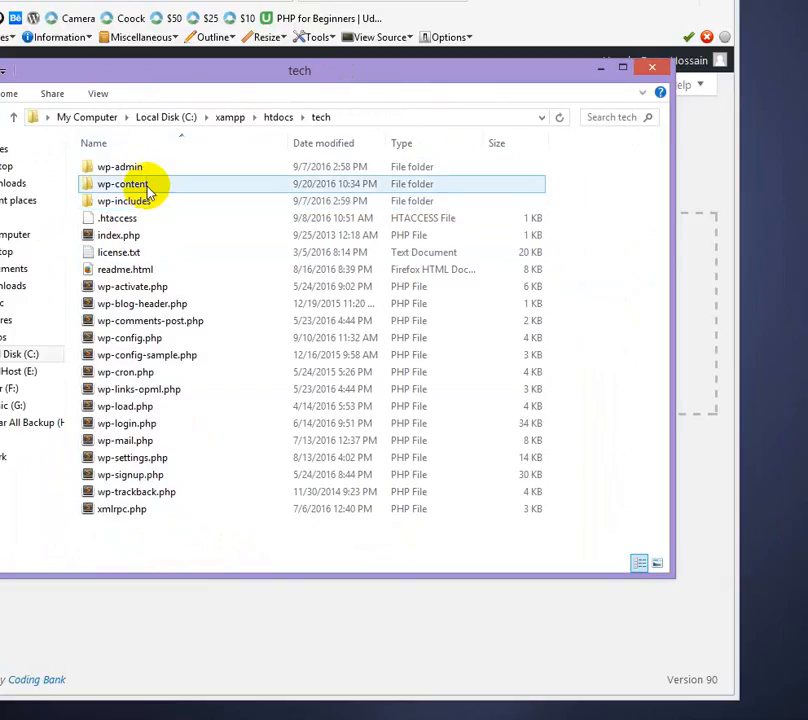
pyautogui.doubleClick(150, 185)
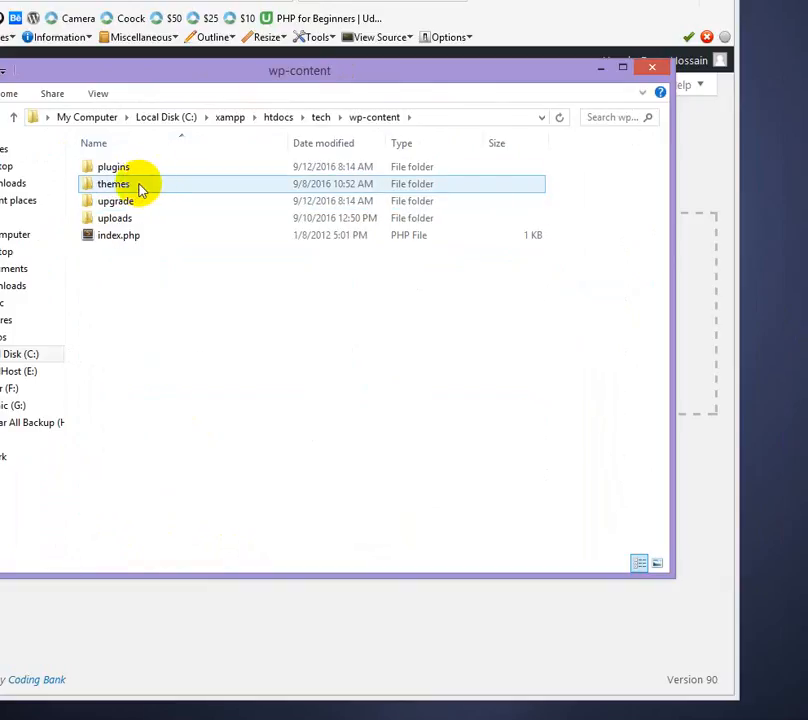
pyautogui.doubleClick(148, 186)
pyautogui.moveTo(352, 403); pyautogui.dragTo(172, 156)
pyautogui.click(322, 424)
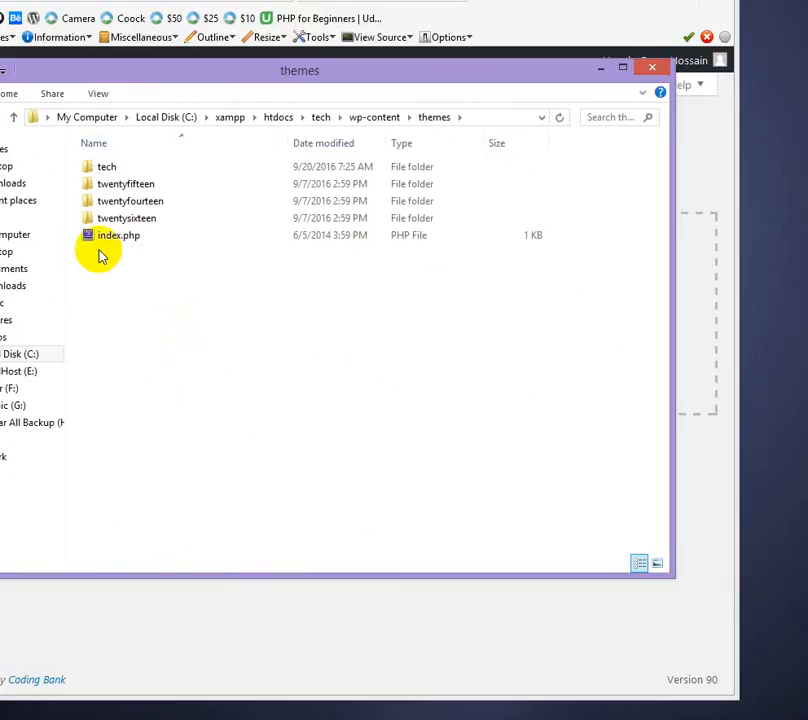
pyautogui.click(252, 395)
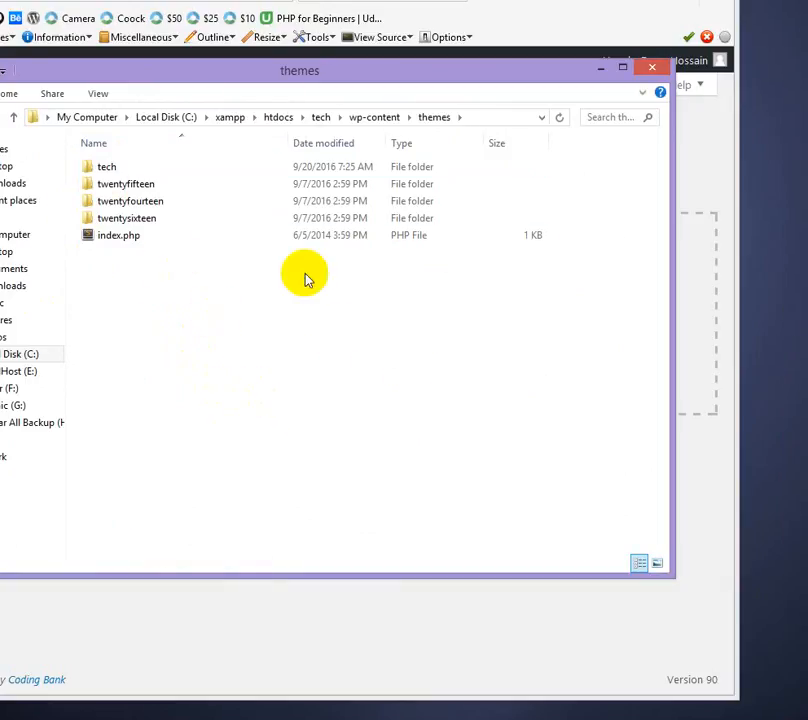
pyautogui.click(153, 368)
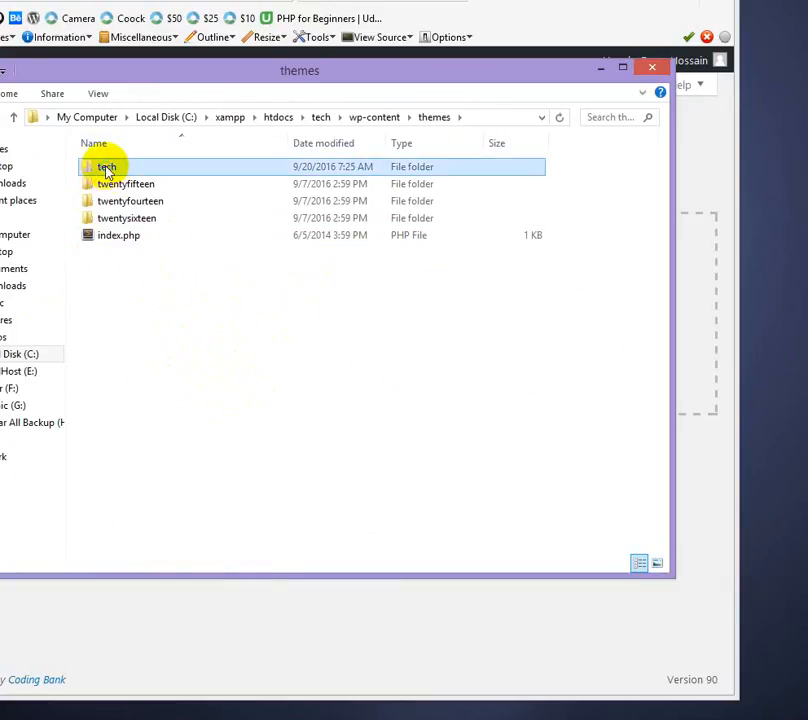
# Step: Compress the tech theme folder into a ZIP-format archive named tech.zip with normal compression
pyautogui.rightClick(106, 170)
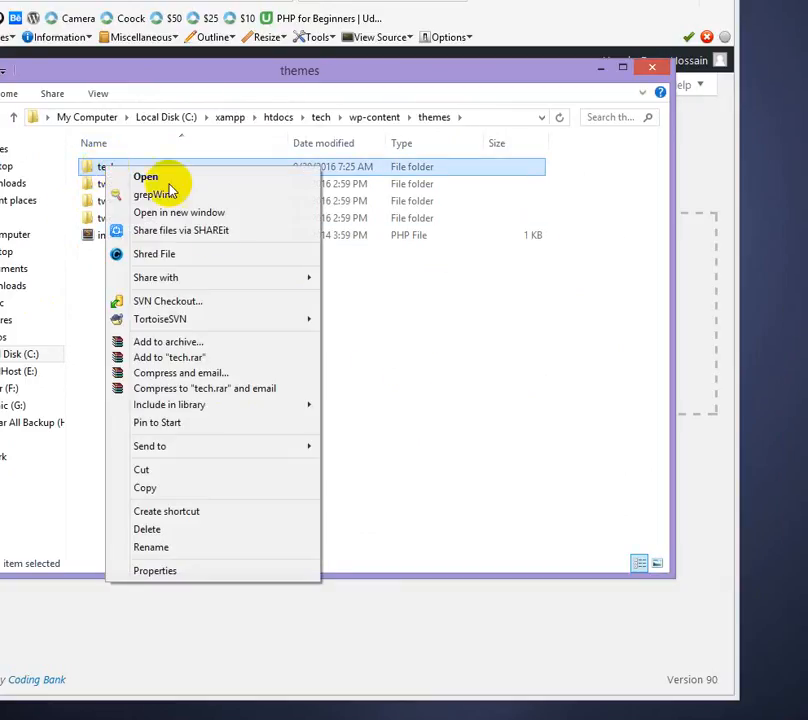
pyautogui.click(168, 342)
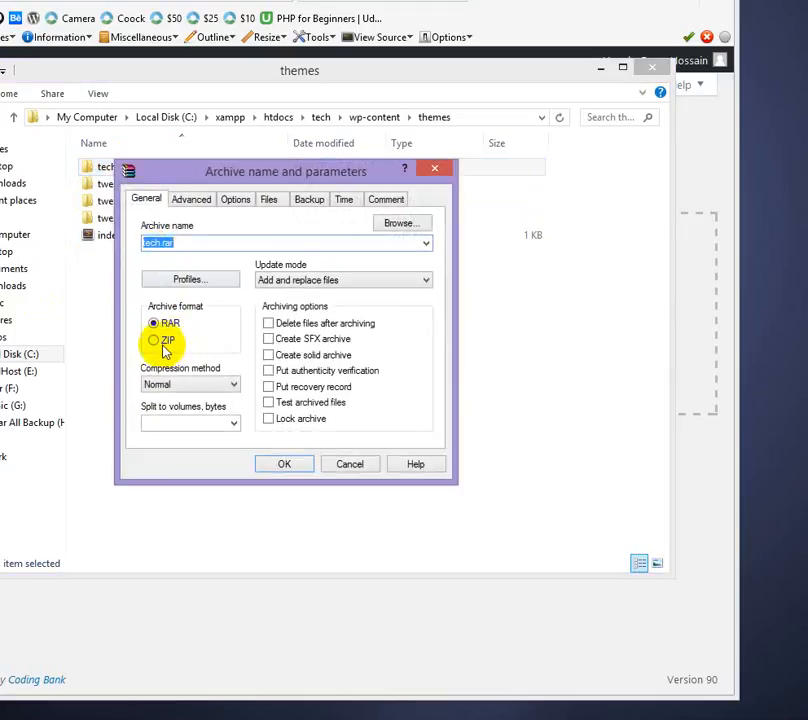
pyautogui.click(163, 340)
pyautogui.moveTo(312, 192); pyautogui.dragTo(353, 258)
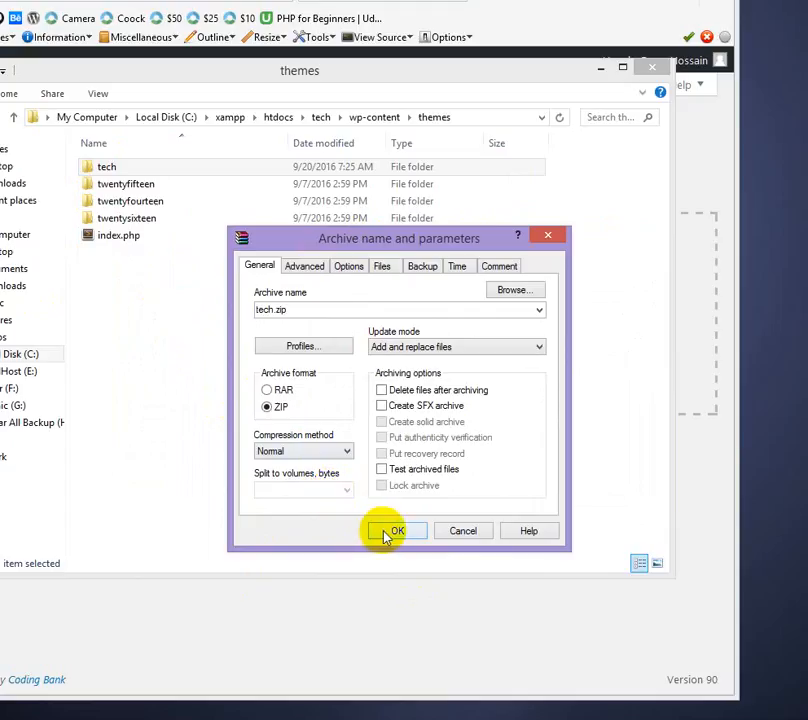
pyautogui.click(268, 390)
pyautogui.click(268, 407)
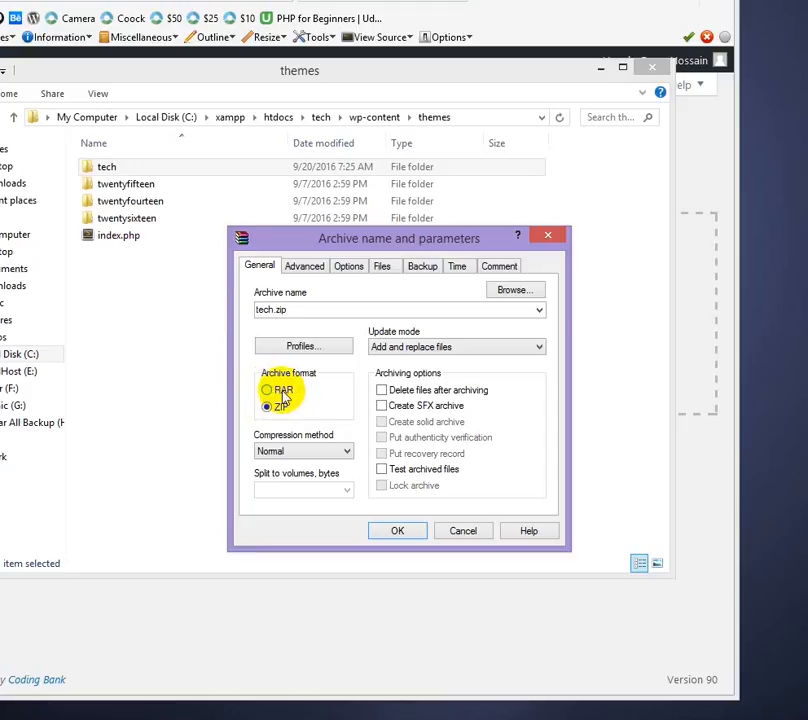
pyautogui.click(397, 531)
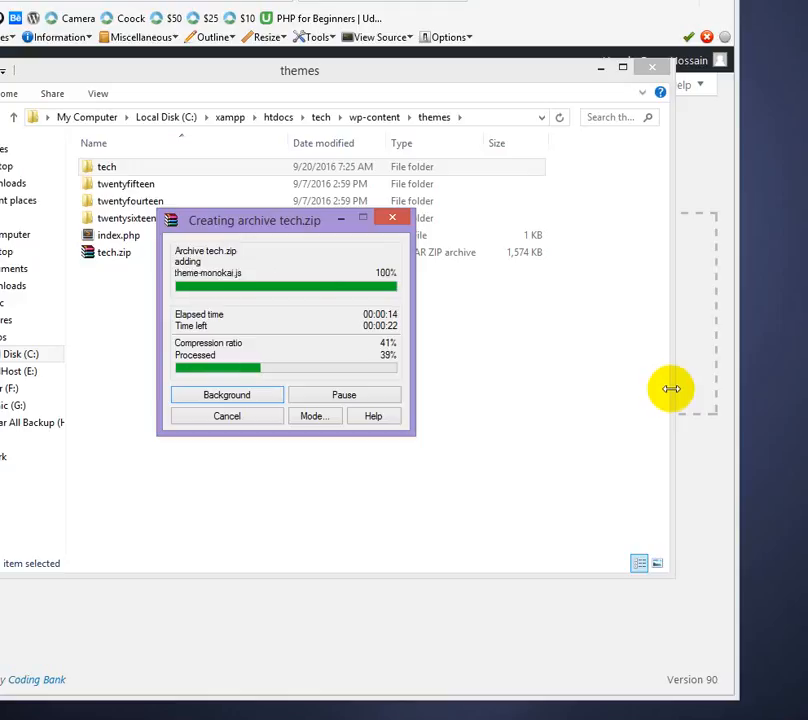
# Step: Switch to the WordPress admin, open the form for uploading a new theme and read its note on the accepted file format
pyautogui.click(277, 633)
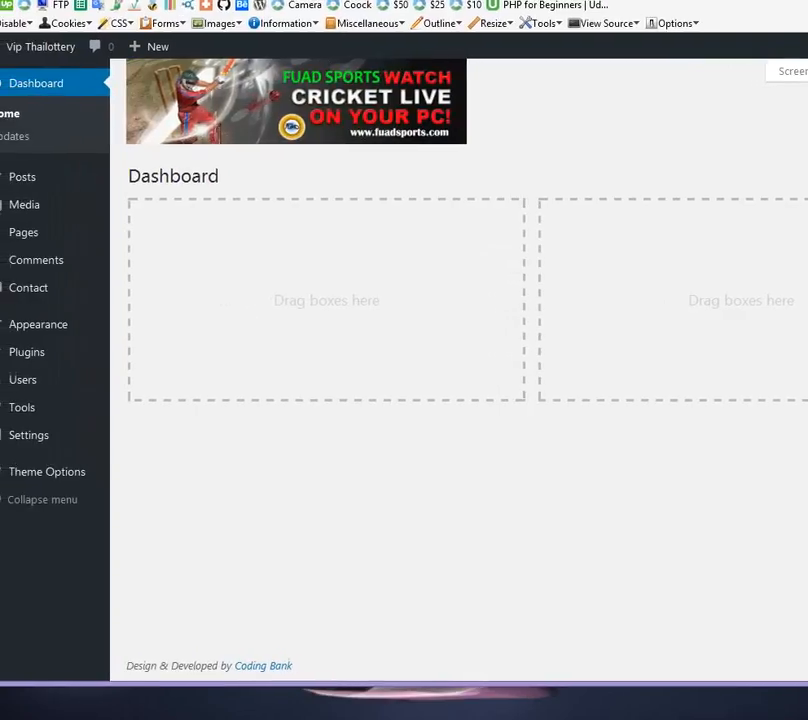
pyautogui.moveTo(60, 330)
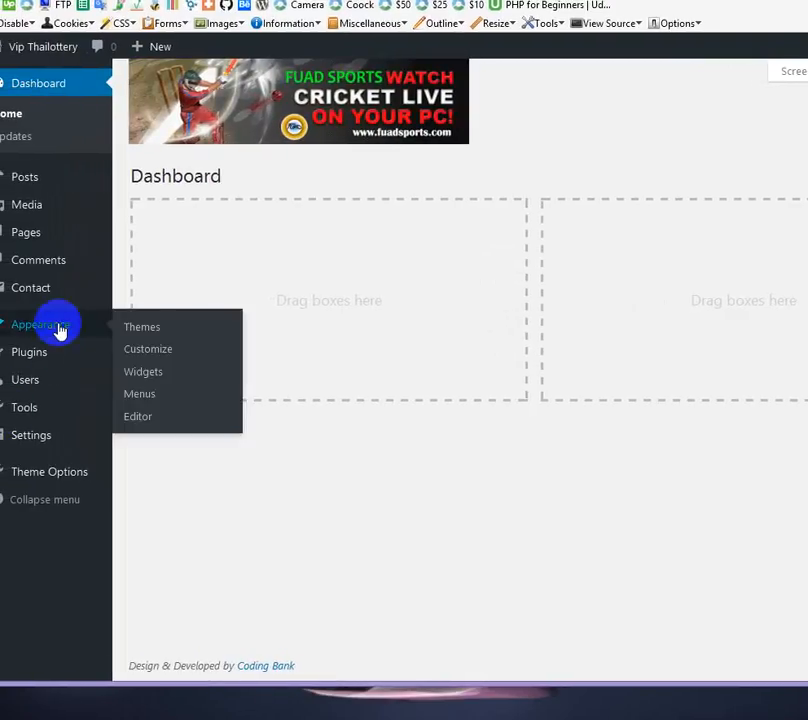
pyautogui.click(148, 332)
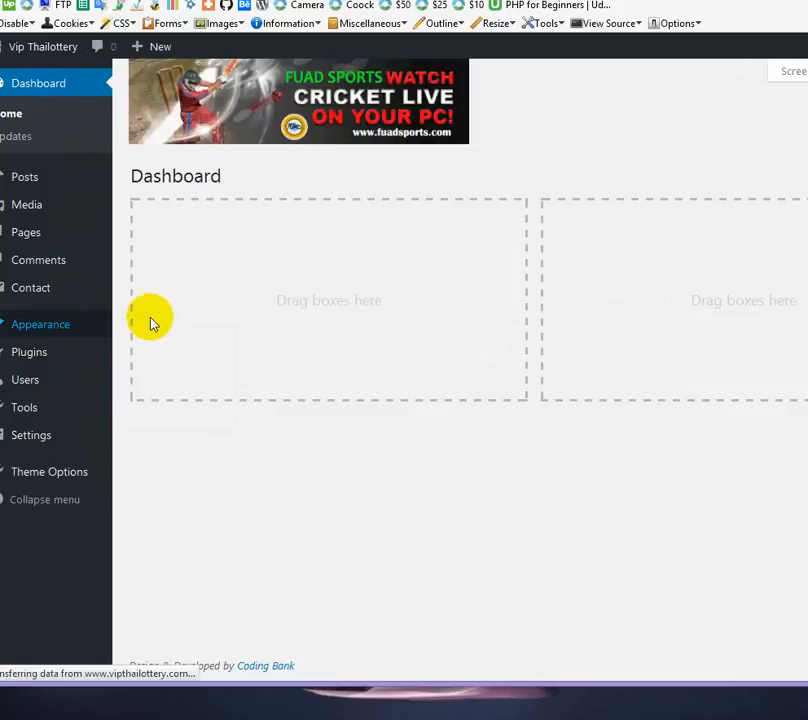
pyautogui.click(300, 220)
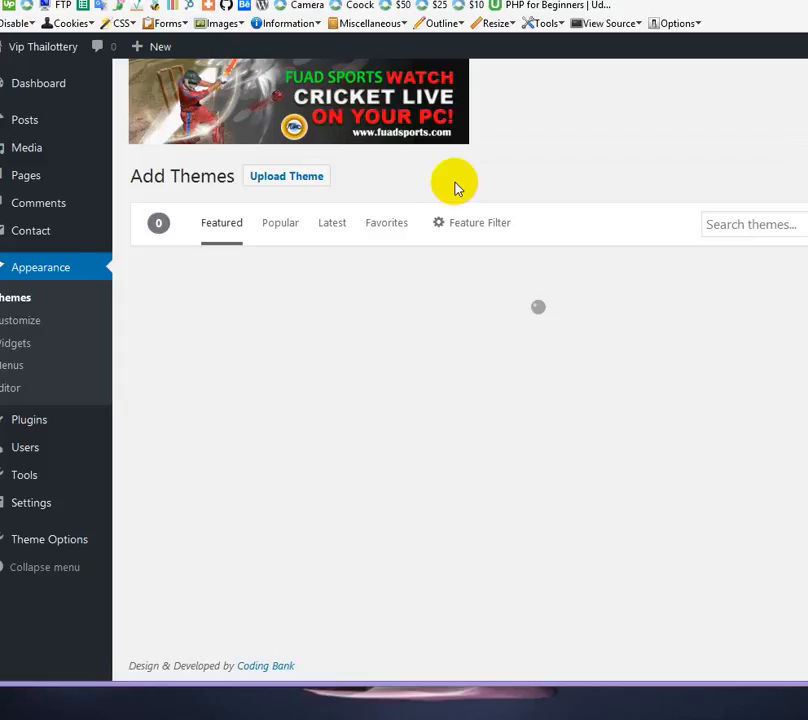
pyautogui.click(265, 180)
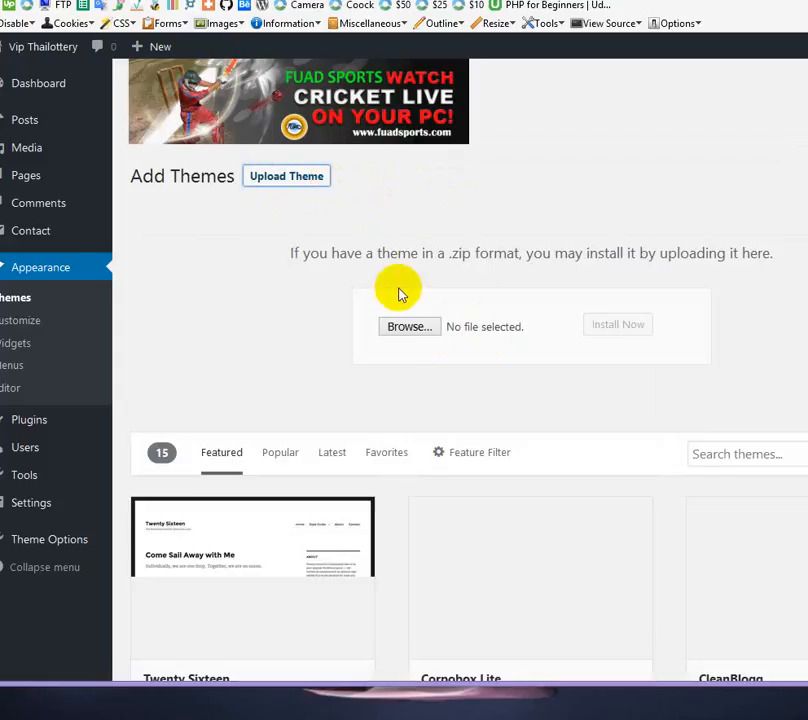
pyautogui.click(369, 253)
pyautogui.moveTo(369, 253); pyautogui.dragTo(538, 258)
pyautogui.click(460, 256)
pyautogui.click(622, 253)
pyautogui.click(705, 255)
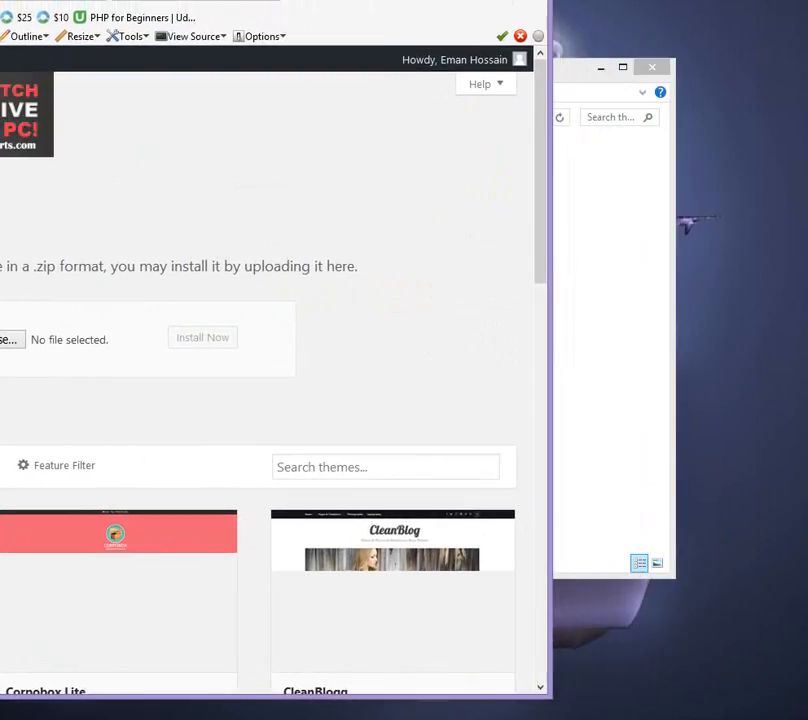
# Step: Bring the themes folder window in front of the browser and examine the tech folder and the tech.zip archive
pyautogui.moveTo(400, 4); pyautogui.dragTo(388, 1)
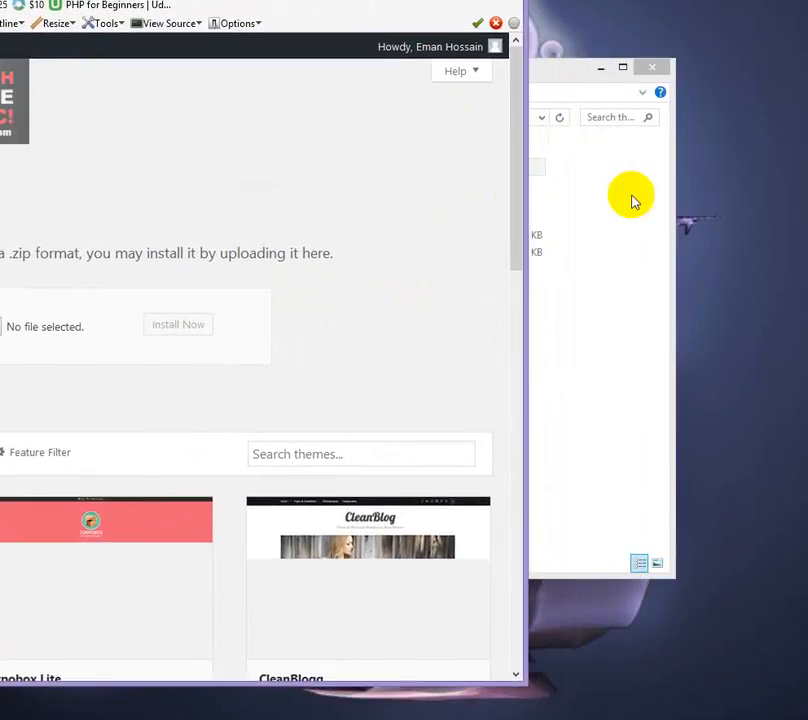
pyautogui.click(599, 70)
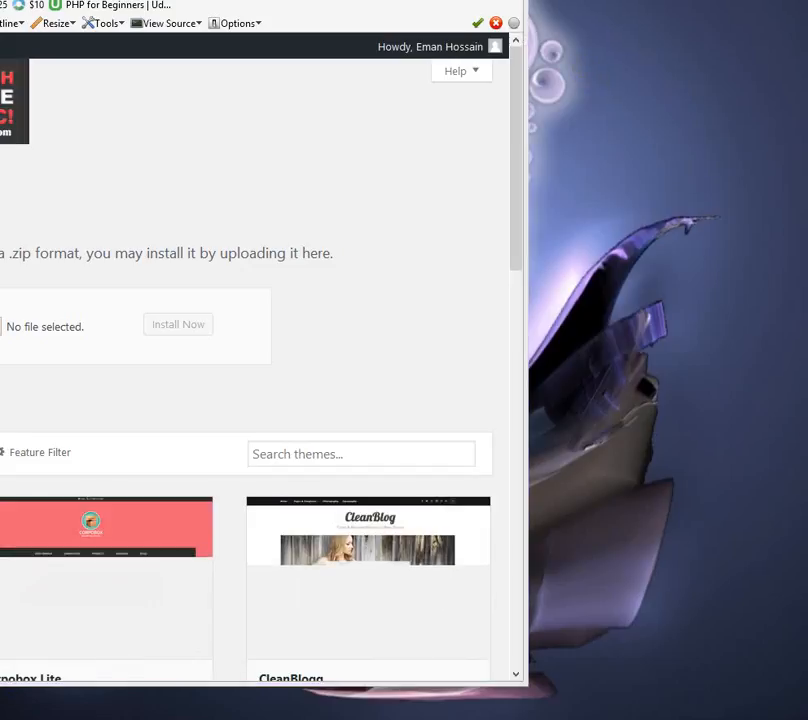
pyautogui.hotkey('alt', 'Tab')
pyautogui.click(277, 437)
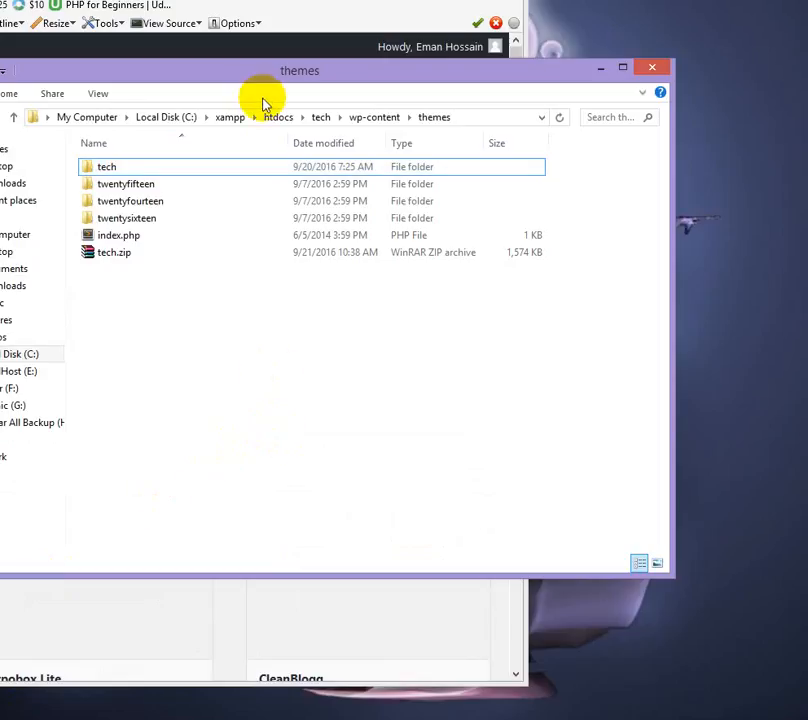
pyautogui.moveTo(320, 84); pyautogui.dragTo(457, 172)
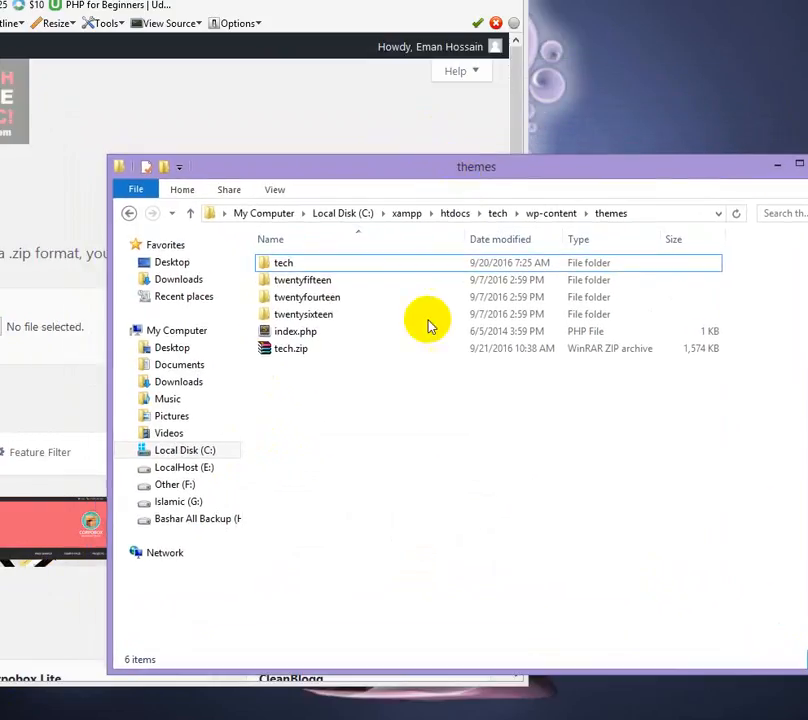
pyautogui.click(298, 358)
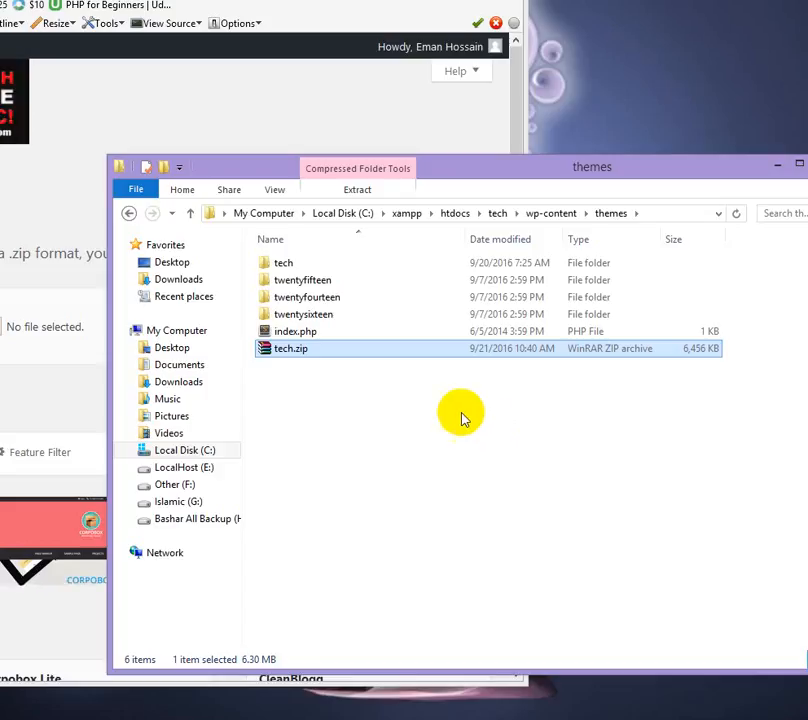
pyautogui.click(291, 265)
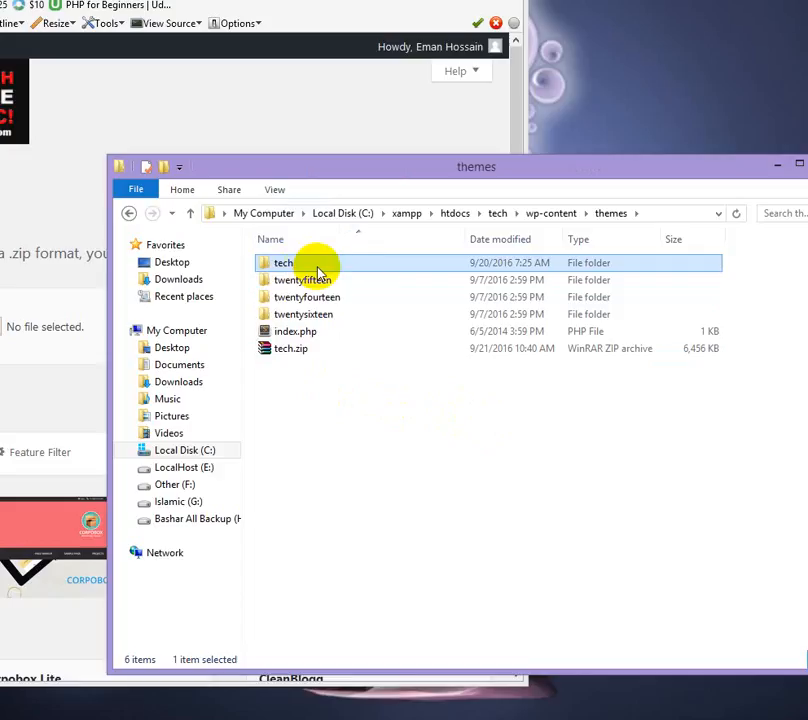
pyautogui.click(393, 463)
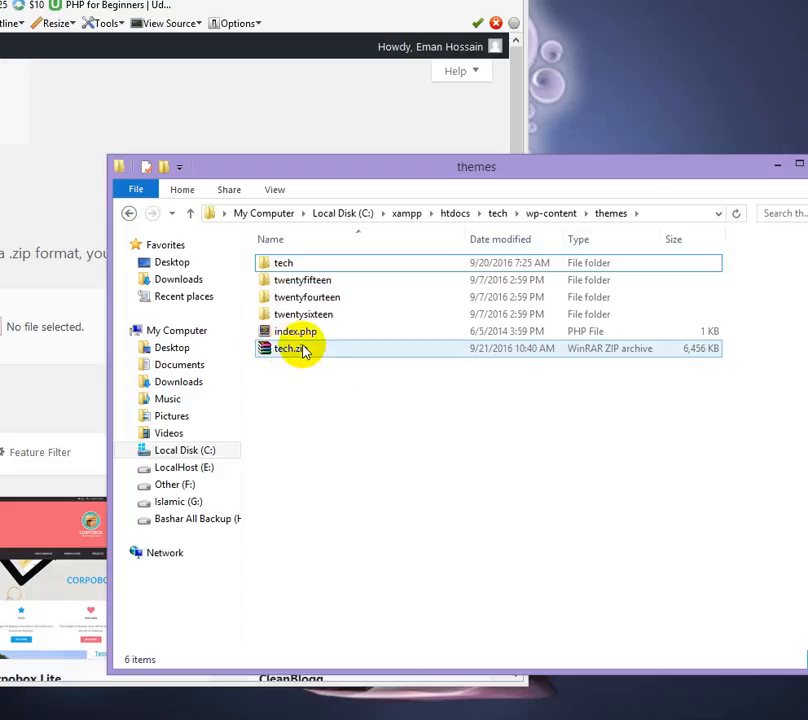
pyautogui.click(298, 268)
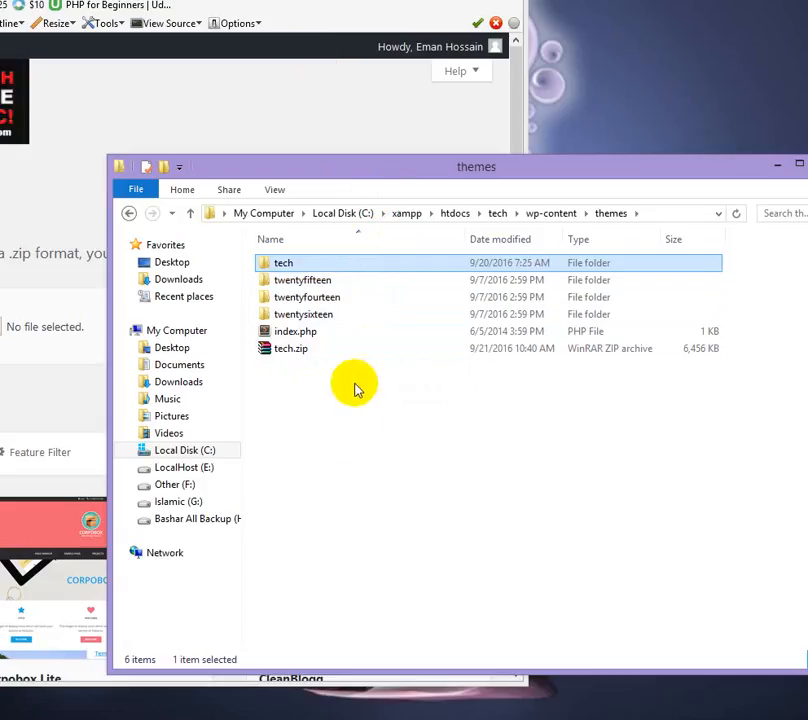
pyautogui.click(362, 462)
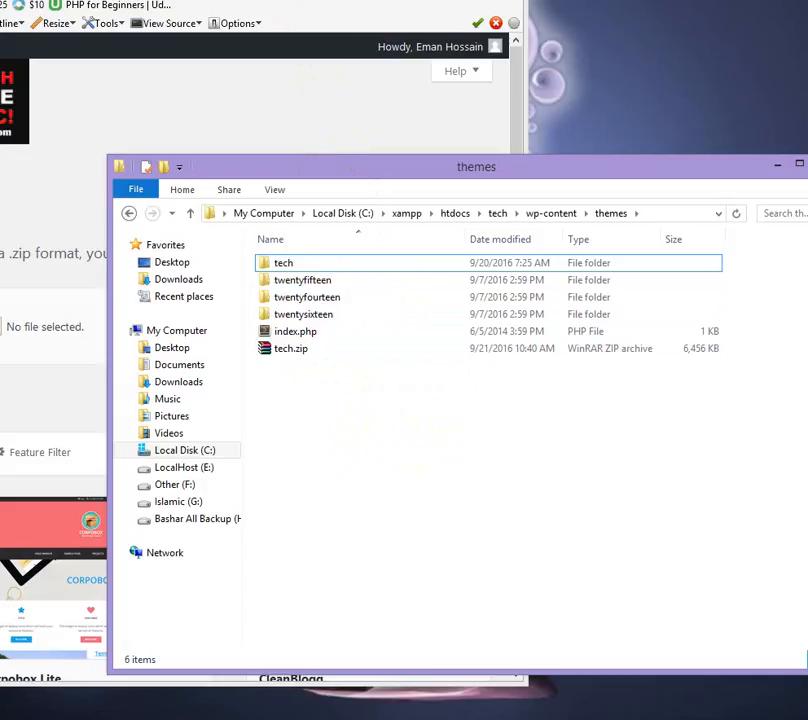
# Step: Switch to the hosting control panel and open its File Manager at the public_html web root
pyautogui.hotkey('alt', 'Tab')
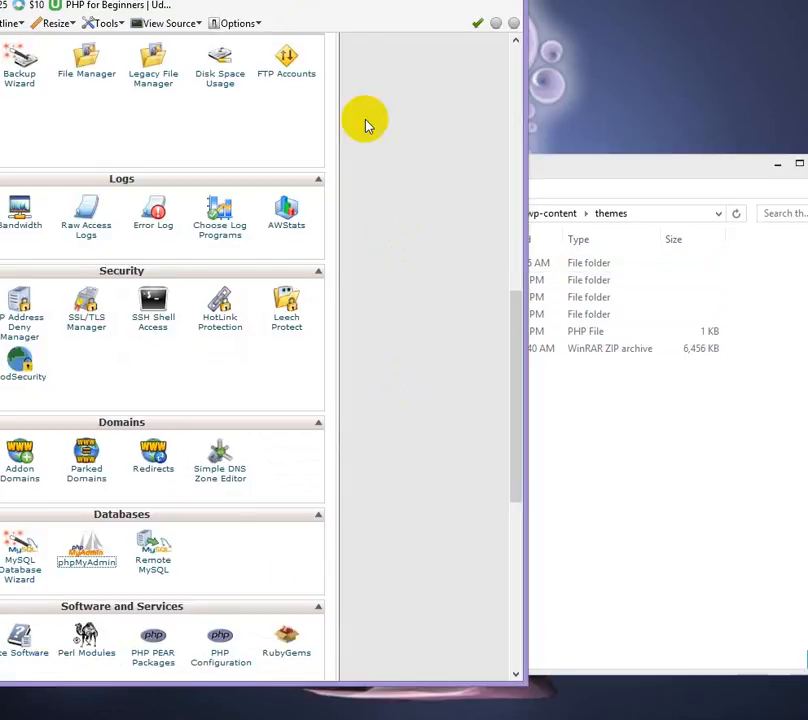
pyautogui.moveTo(250, 5); pyautogui.dragTo(288, 11)
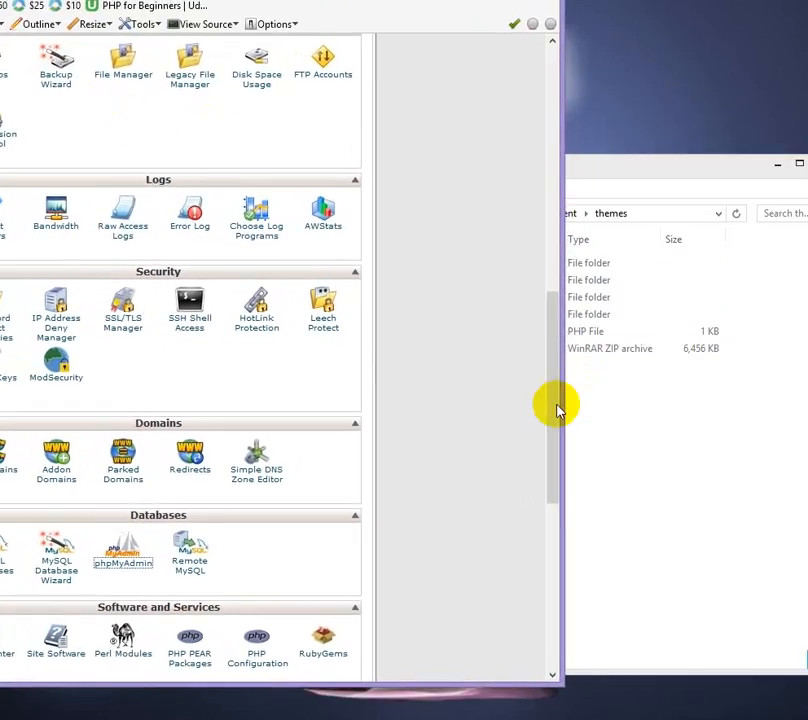
pyautogui.moveTo(556, 408); pyautogui.dragTo(557, 381)
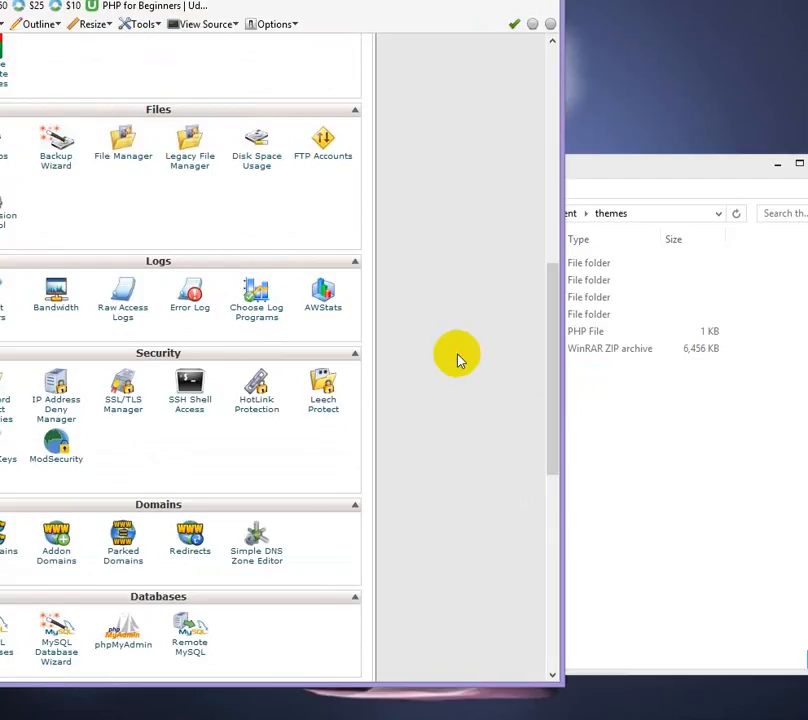
pyautogui.click(121, 161)
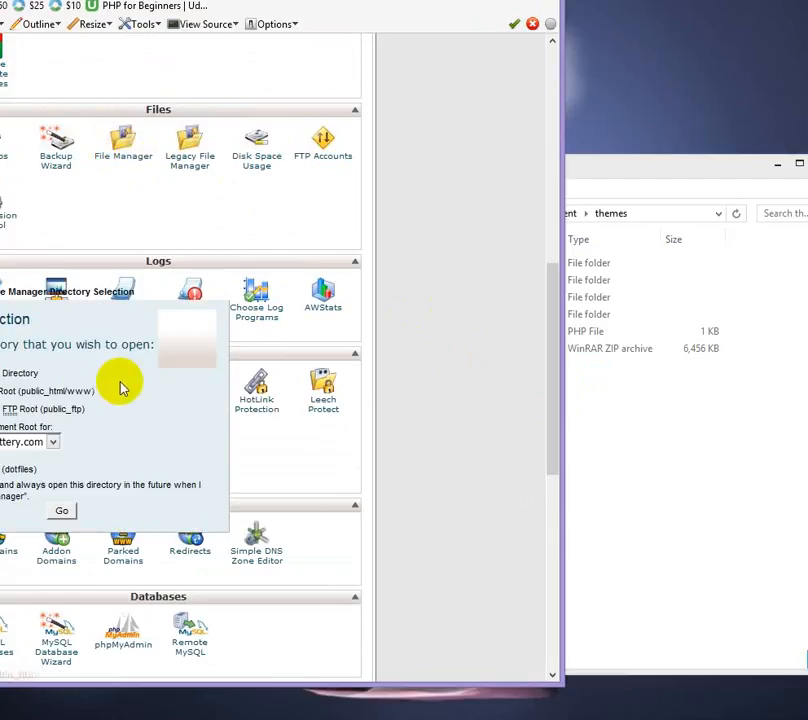
pyautogui.click(63, 512)
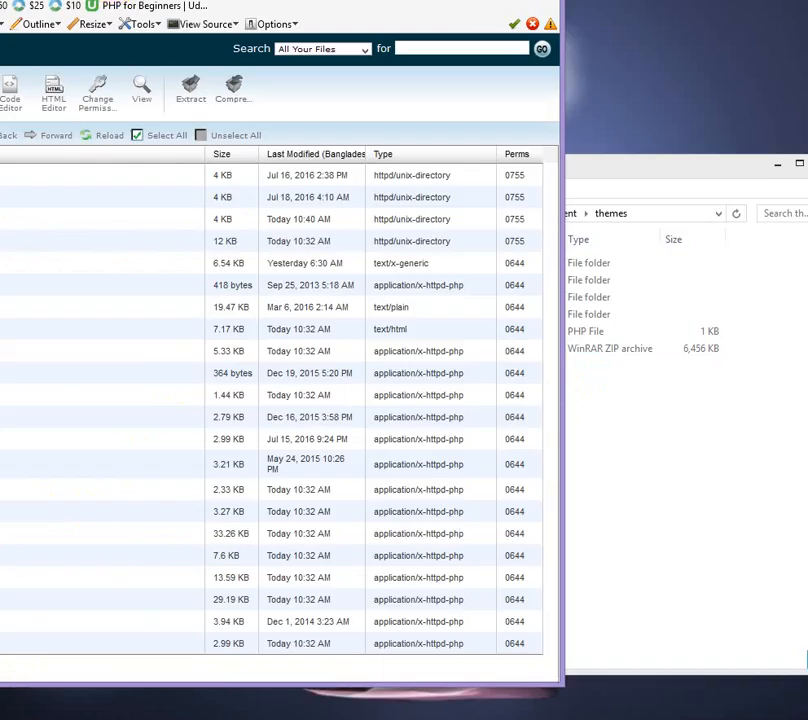
# Step: Go into the server's wp-content folder and open the themes folder
pyautogui.moveTo(300, 2); pyautogui.dragTo(443, 13)
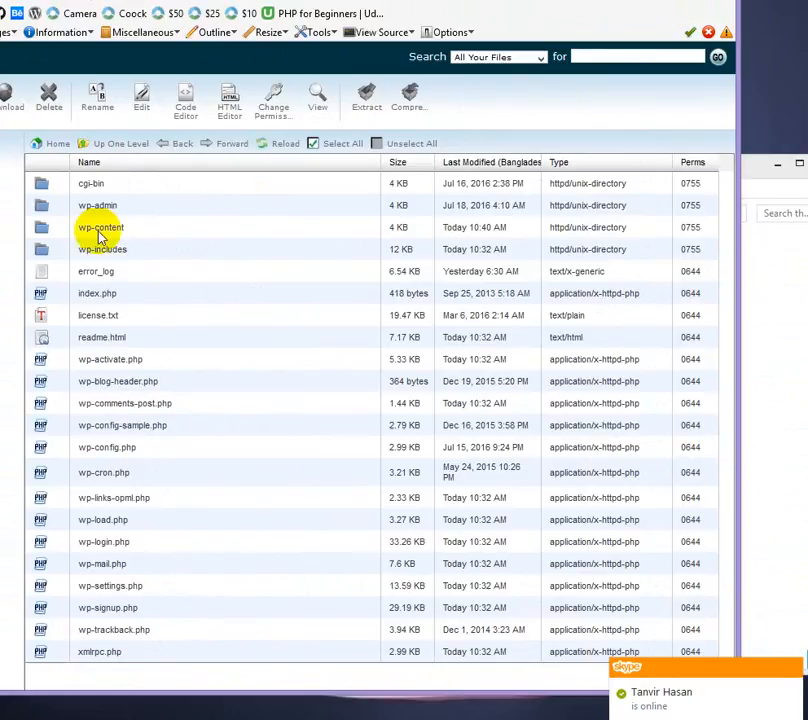
pyautogui.click(100, 228)
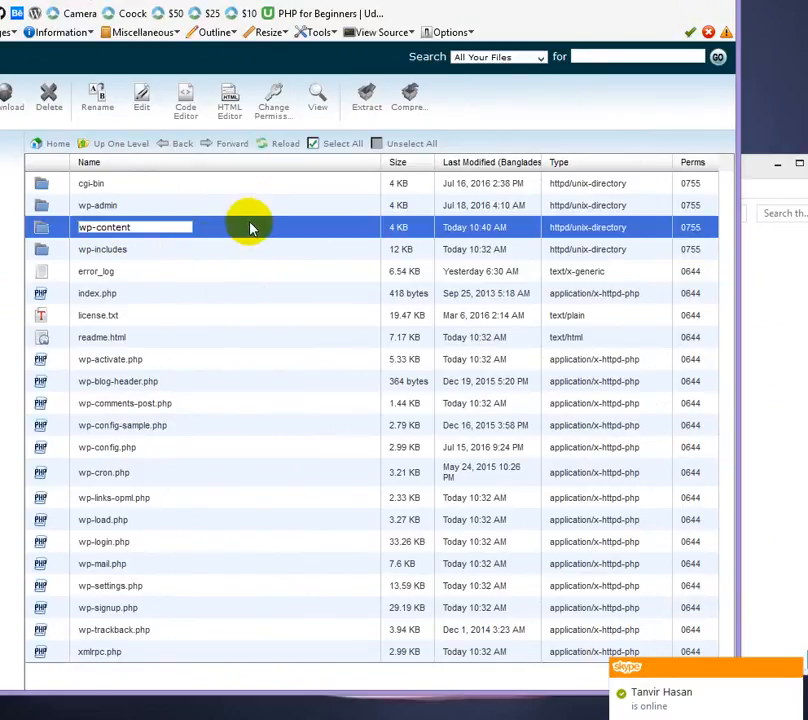
pyautogui.doubleClick(240, 230)
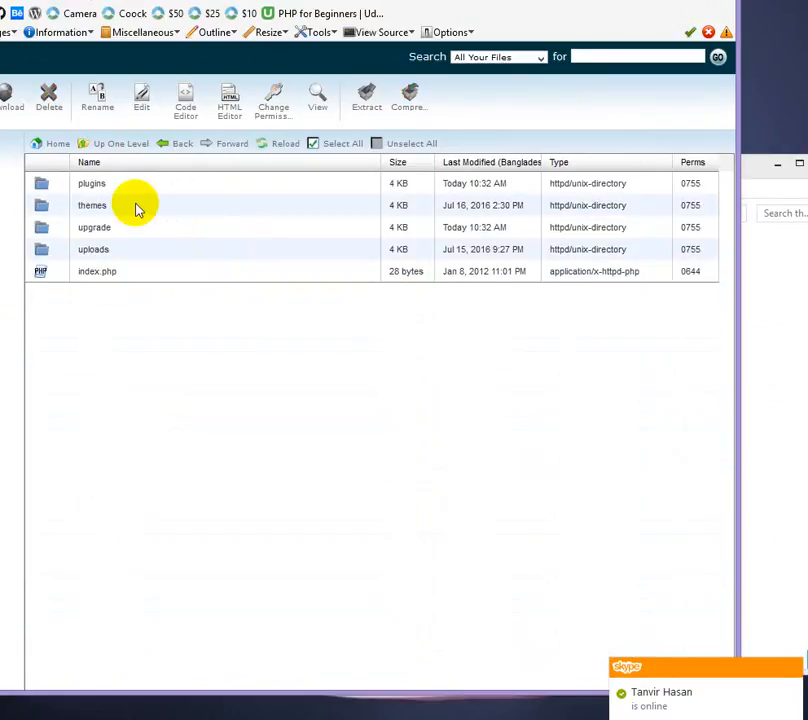
pyautogui.doubleClick(137, 204)
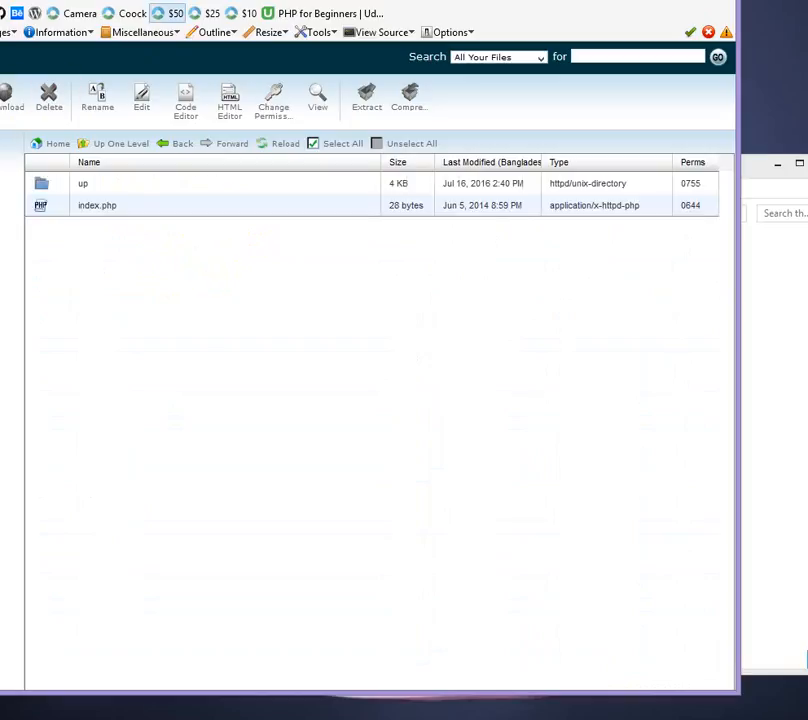
# Step: Open the file upload form for the server's themes folder and bring the whole form into view
pyautogui.moveTo(380, 0); pyautogui.dragTo(429, 0)
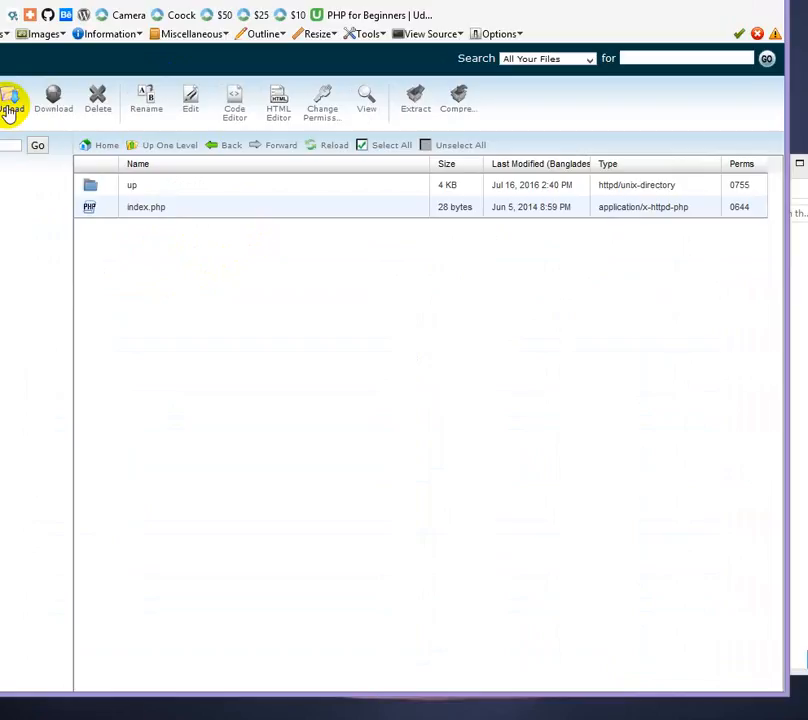
pyautogui.click(10, 110)
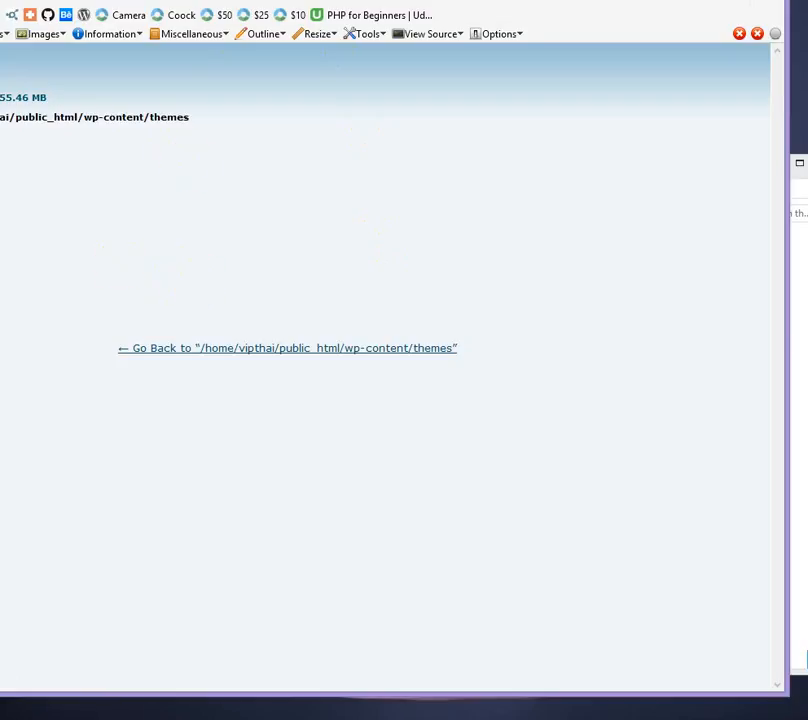
pyautogui.moveTo(330, 0); pyautogui.dragTo(255, 505)
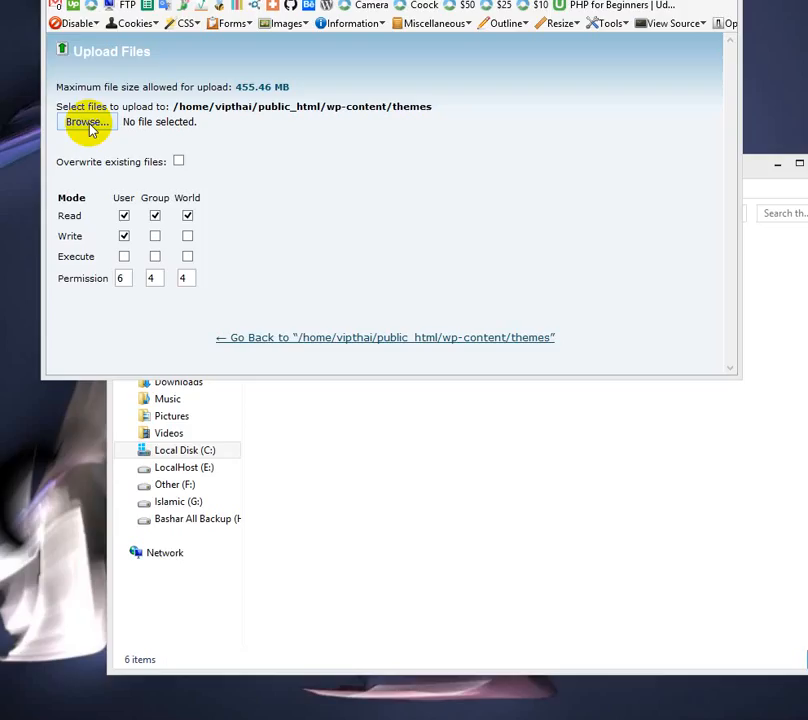
pyautogui.click(102, 126)
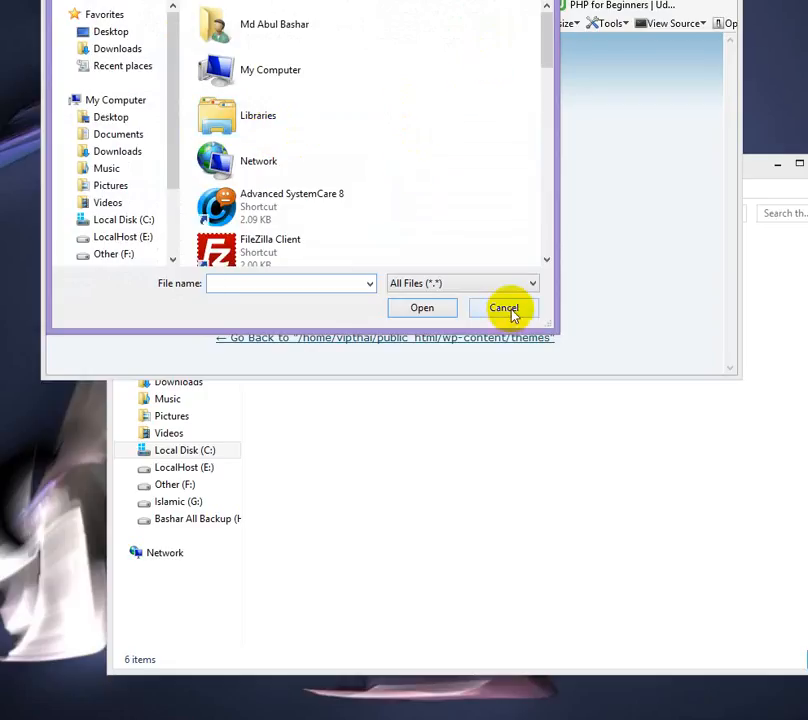
pyautogui.scroll(-4, 543, 67)
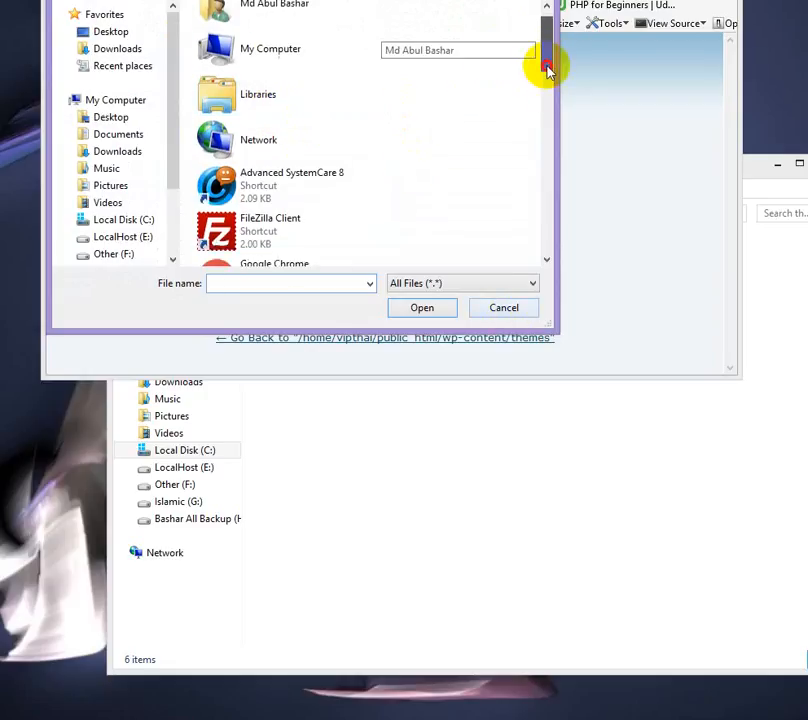
pyautogui.click(120, 221)
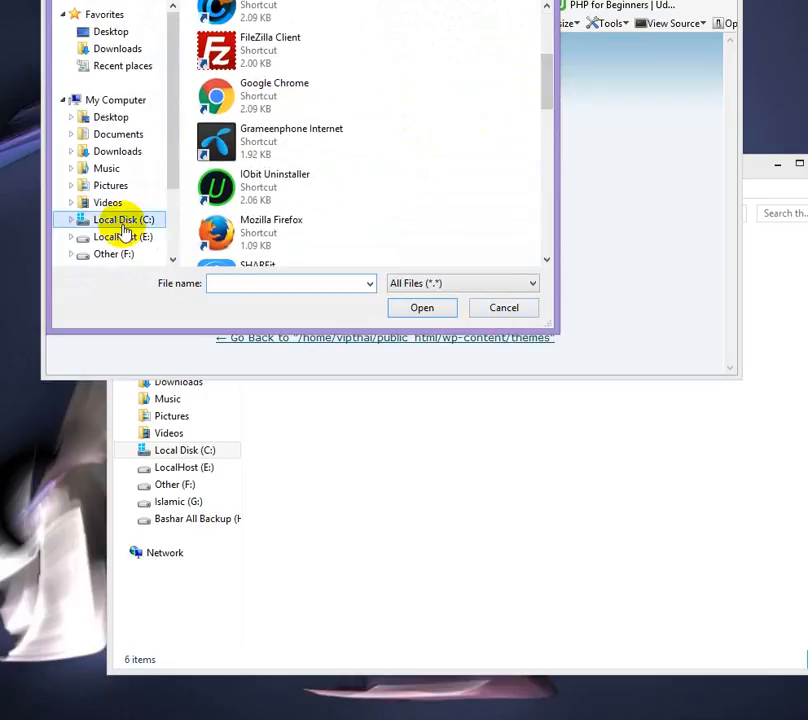
pyautogui.click(505, 309)
# Step: Upload tech.zip from the local themes folder window to the server's wp-content/themes directory
pyautogui.click(478, 541)
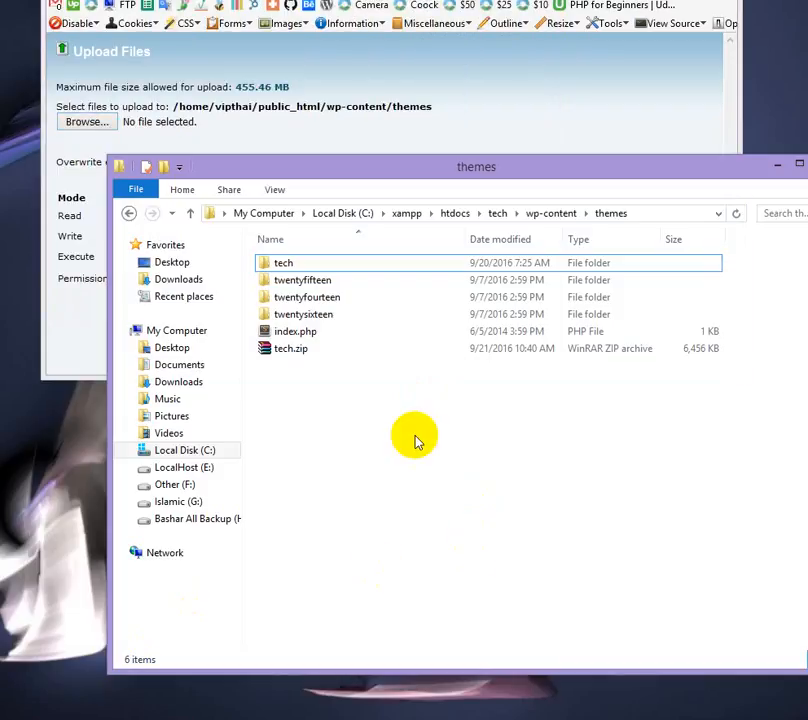
pyautogui.moveTo(299, 348); pyautogui.dragTo(177, 123)
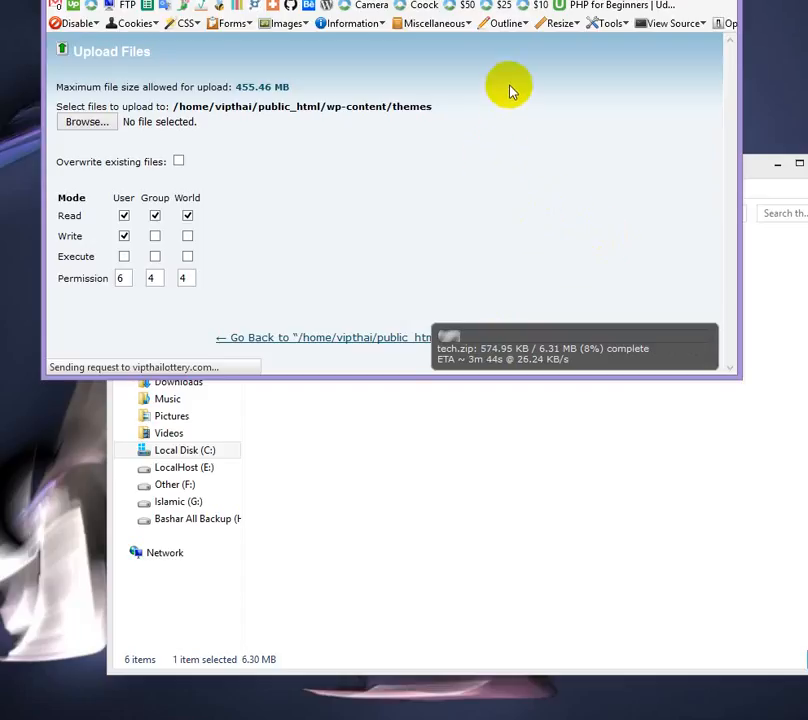
pyautogui.moveTo(480, 0); pyautogui.dragTo(258, 7)
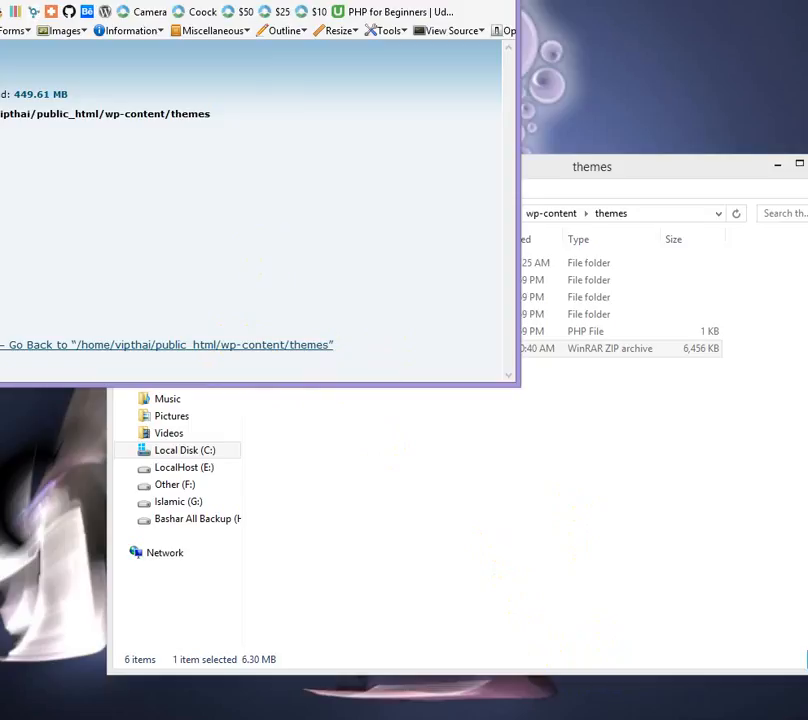
# Step: Return to the server's themes folder listing and widen the window so the full file names show
pyautogui.moveTo(290, 1); pyautogui.dragTo(236, 8)
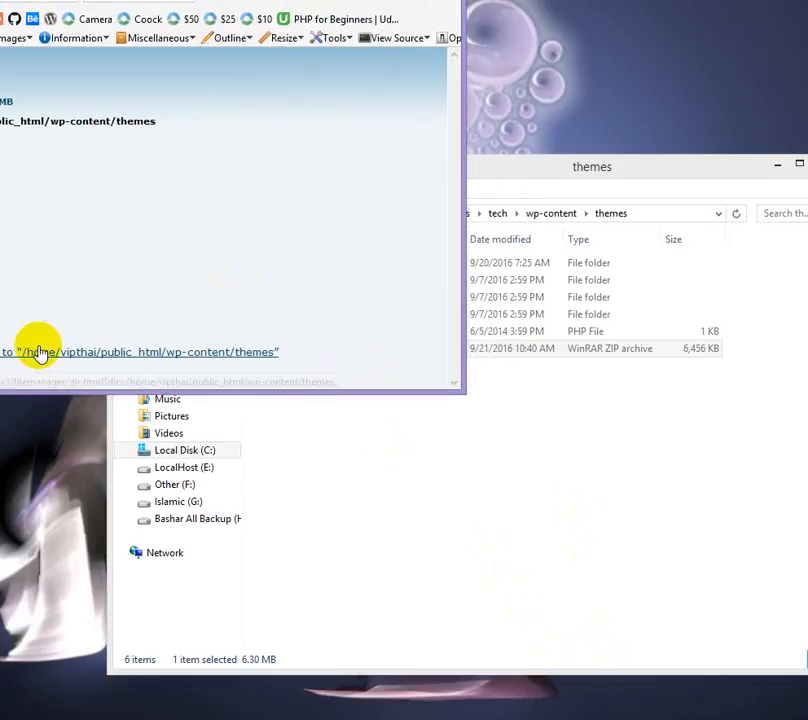
pyautogui.click(157, 352)
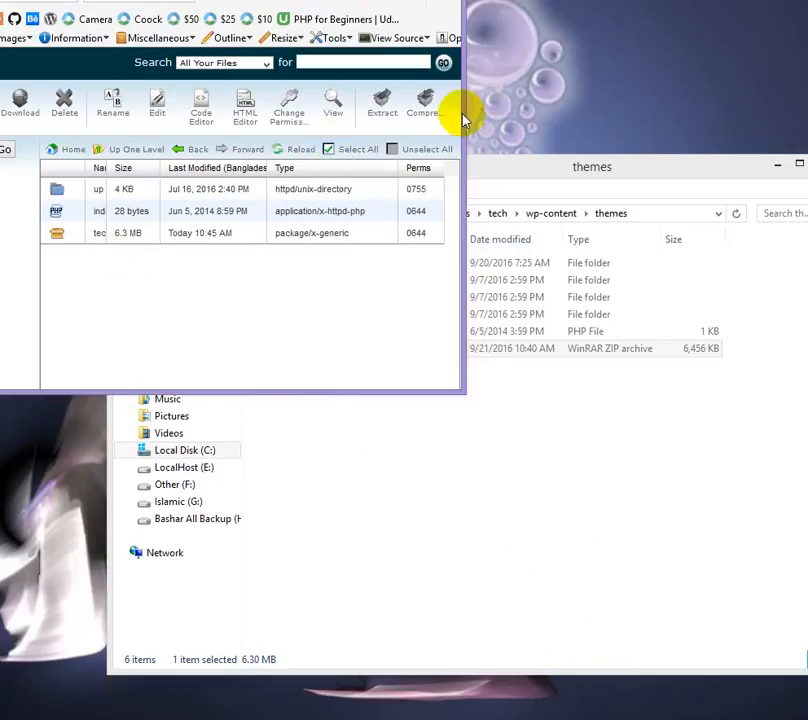
pyautogui.moveTo(463, 123); pyautogui.dragTo(779, 126)
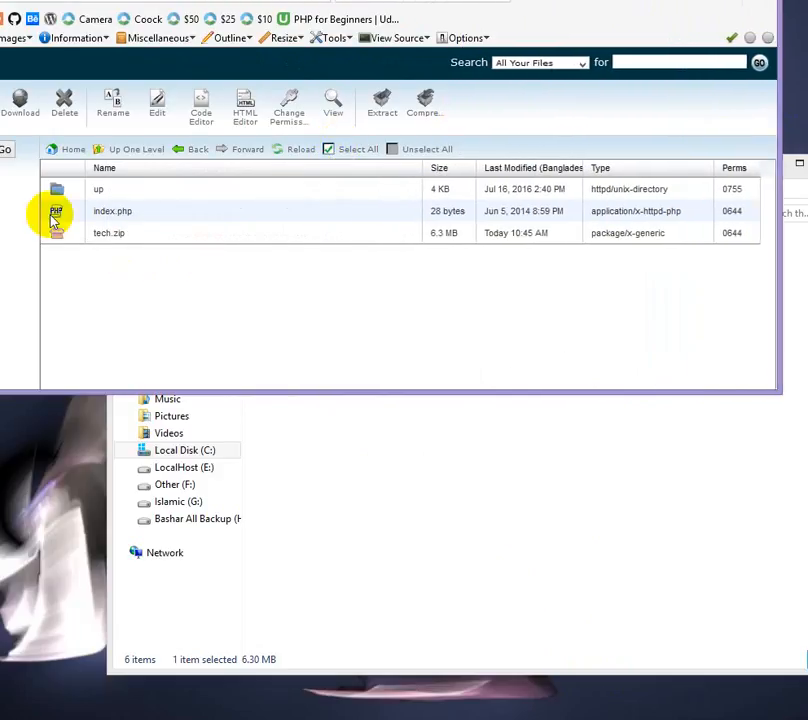
# Step: Examine the actions offered for the uploaded tech.zip and compare the server listing with the local themes folder
pyautogui.click(117, 241)
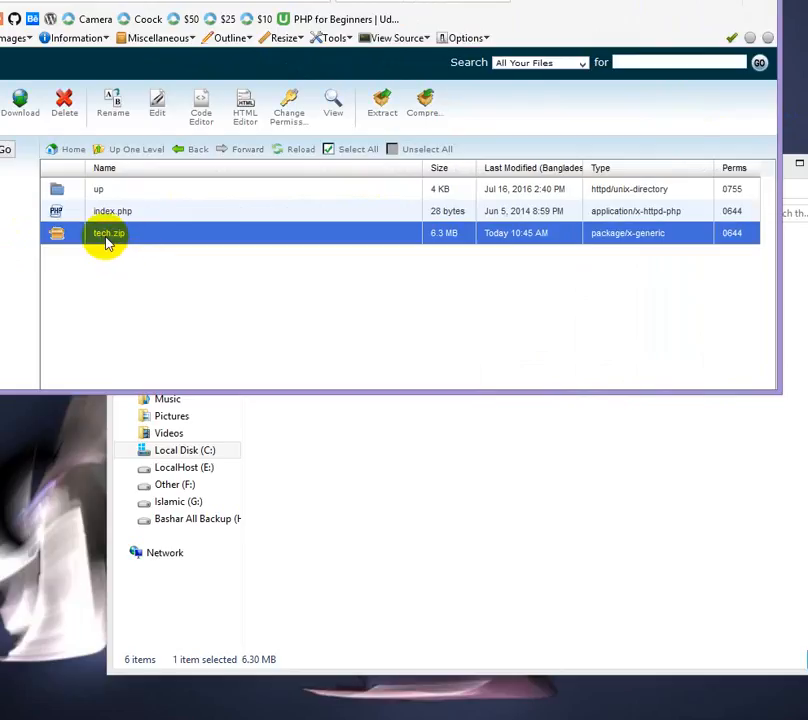
pyautogui.rightClick(105, 240)
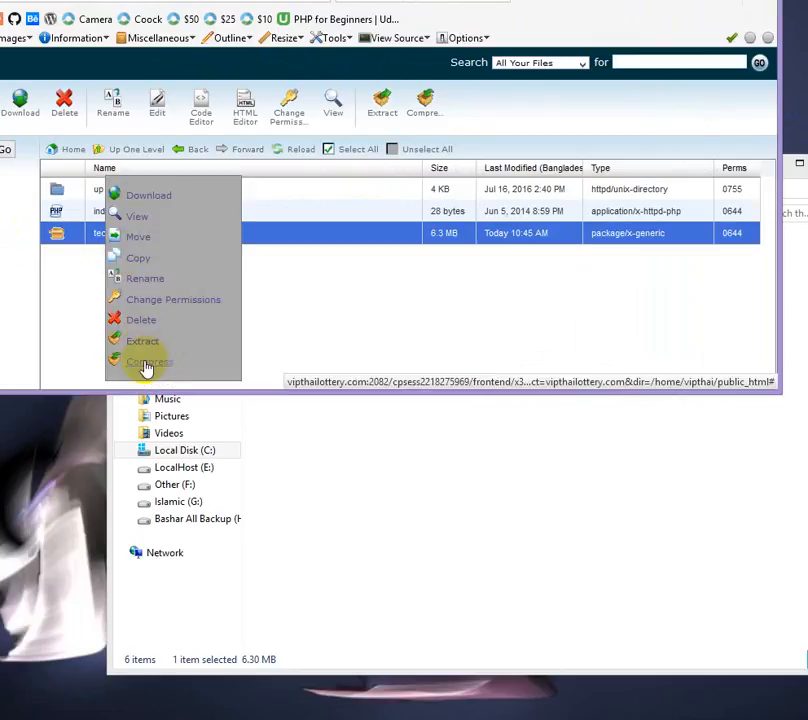
pyautogui.click(375, 303)
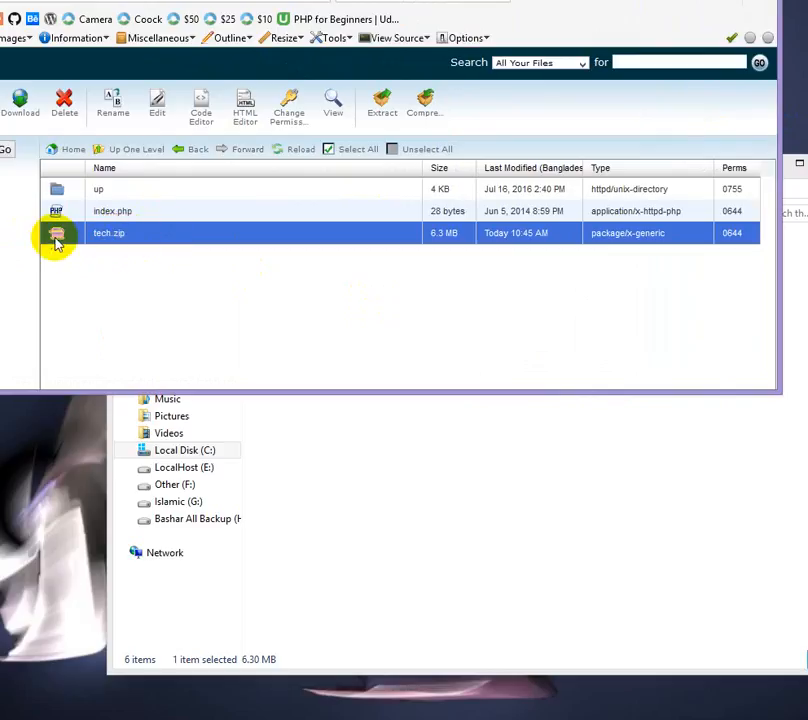
pyautogui.rightClick(120, 235)
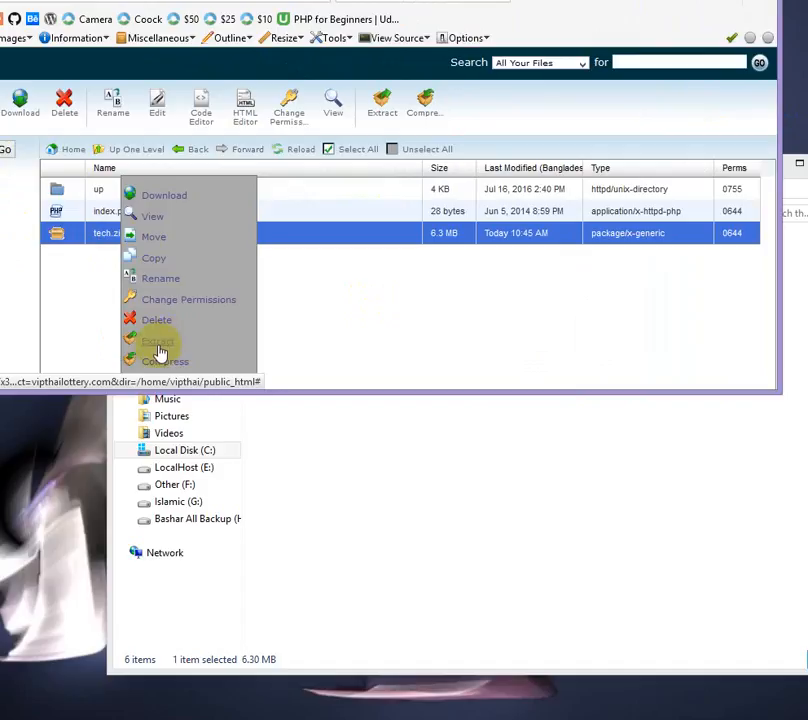
pyautogui.click(395, 305)
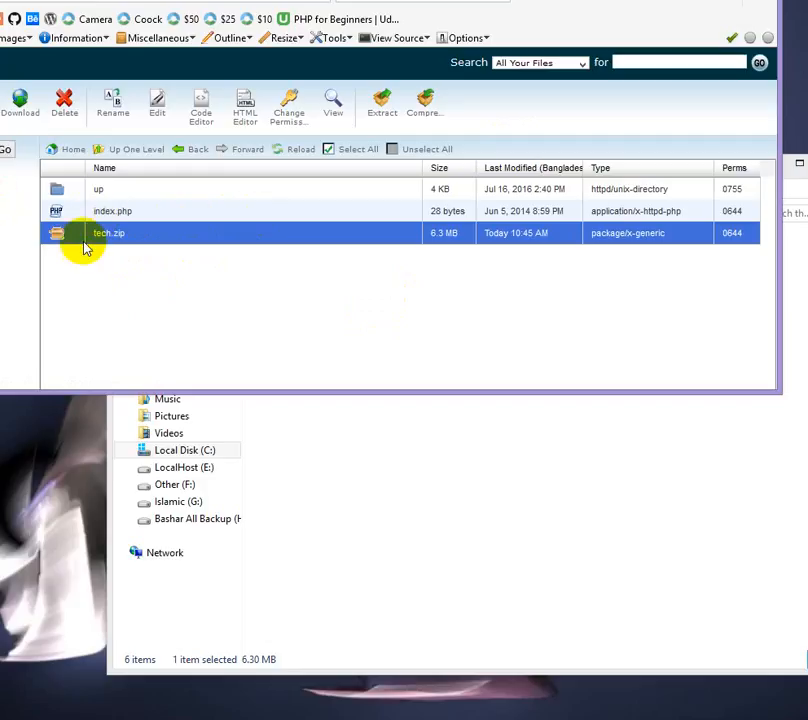
pyautogui.click(285, 447)
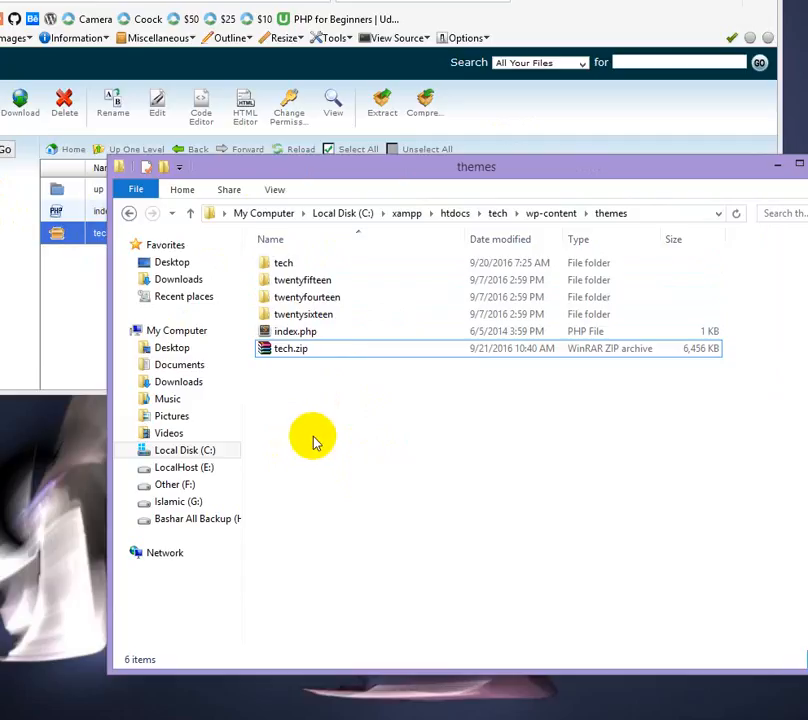
pyautogui.click(83, 302)
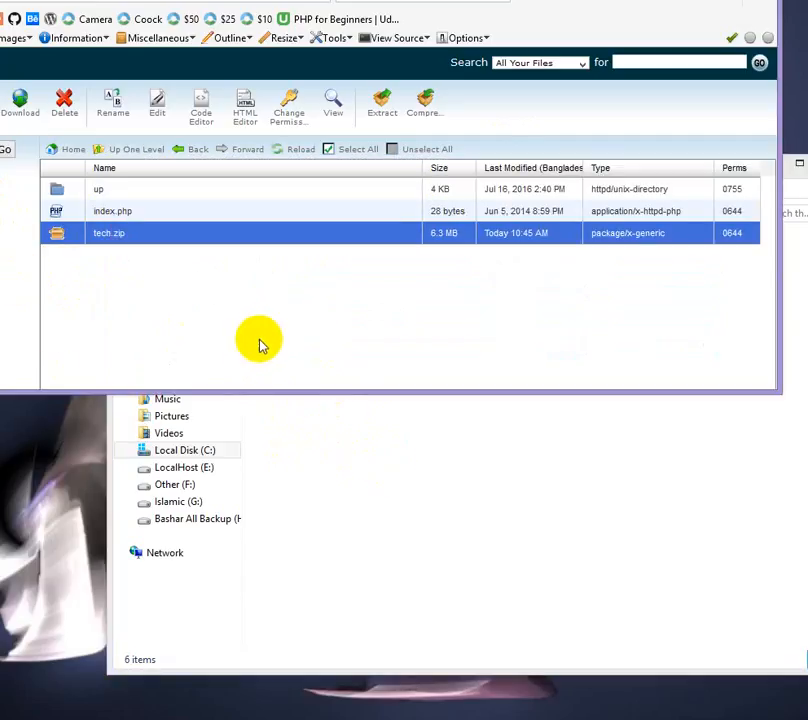
# Step: Extract tech.zip on the server into /public_html/wp-content/themes
pyautogui.rightClick(108, 237)
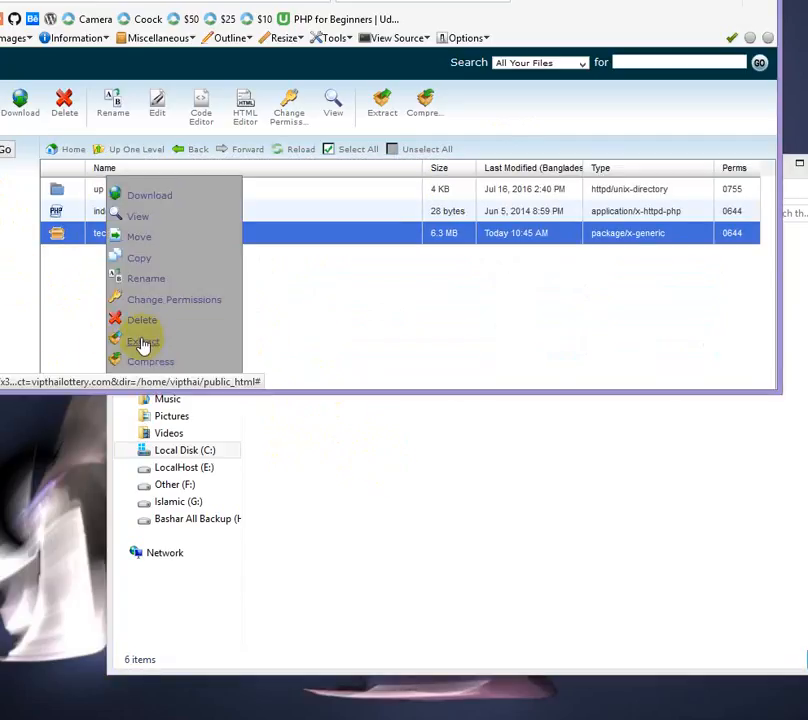
pyautogui.click(145, 347)
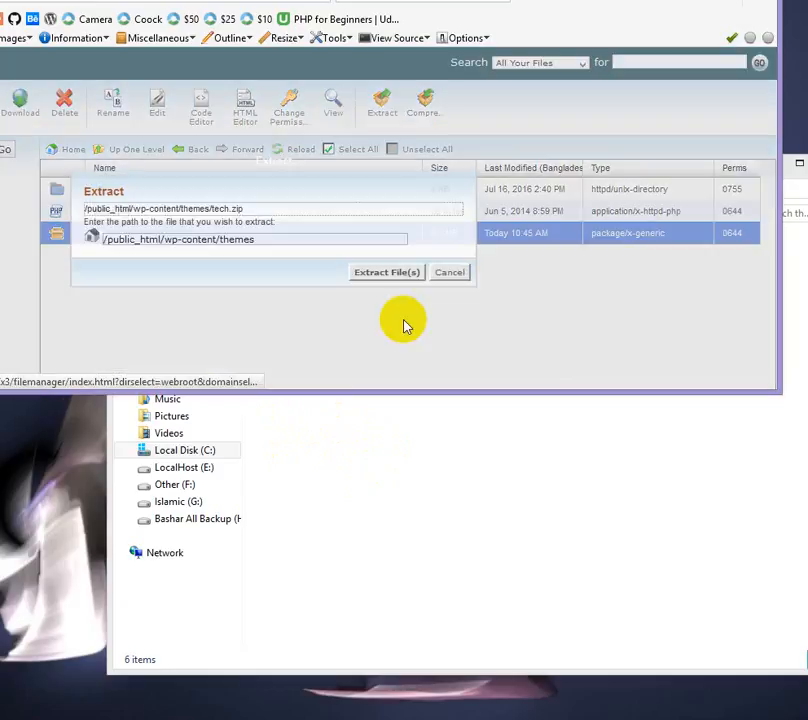
pyautogui.click(383, 273)
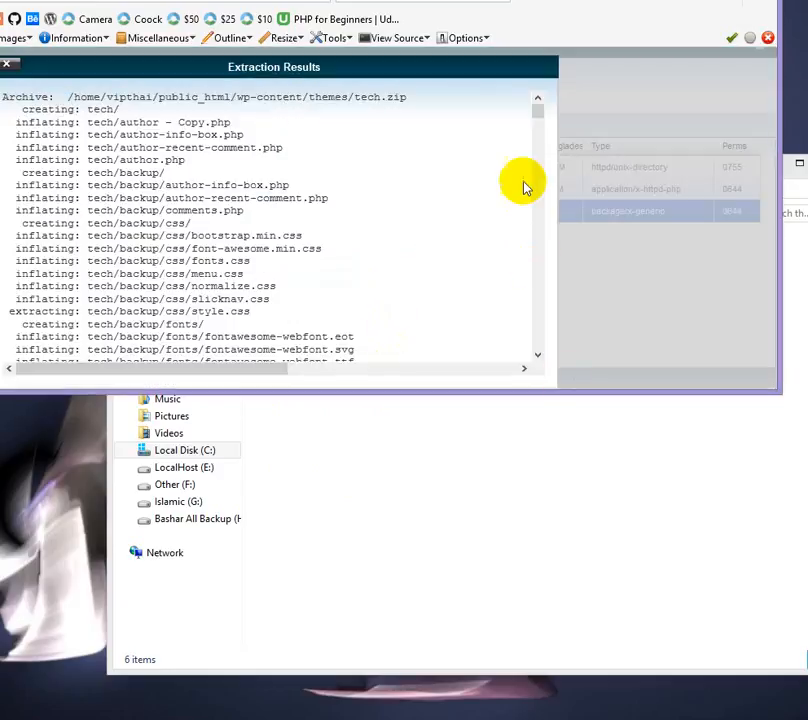
# Step: Look through the list of extracted theme files, enlarge the window and close the extraction results
pyautogui.click(341, 361)
pyautogui.click(63, 361)
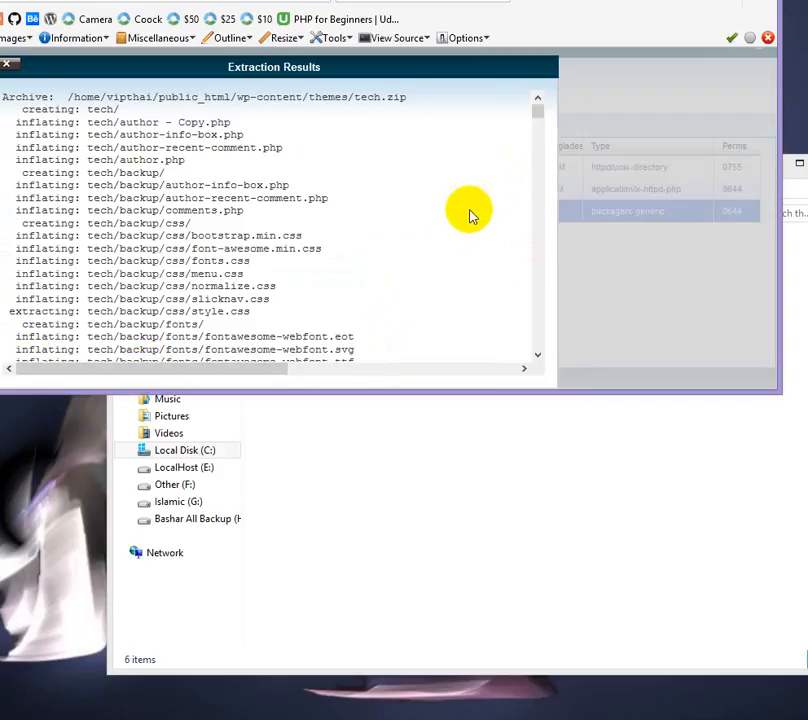
pyautogui.scroll(-3, 538, 150)
pyautogui.moveTo(536, 119); pyautogui.dragTo(542, 372)
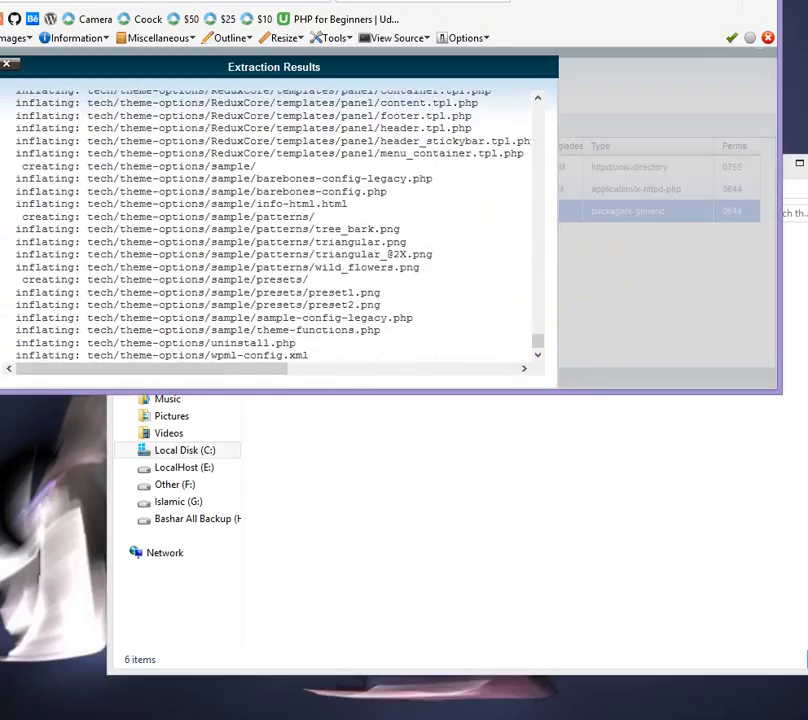
pyautogui.scroll(3, 481, 291)
pyautogui.scroll(3, 481, 291)
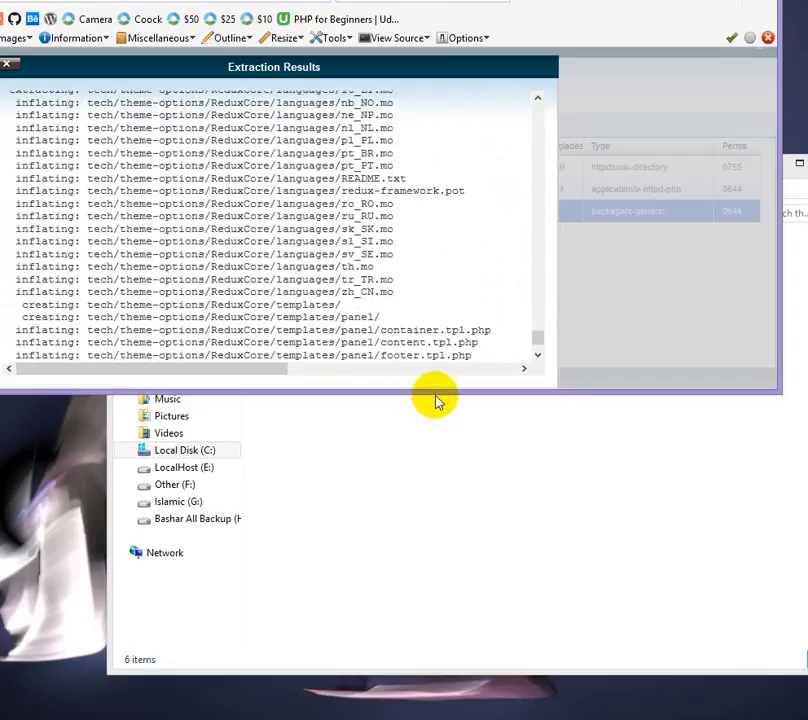
pyautogui.moveTo(435, 394); pyautogui.dragTo(435, 556)
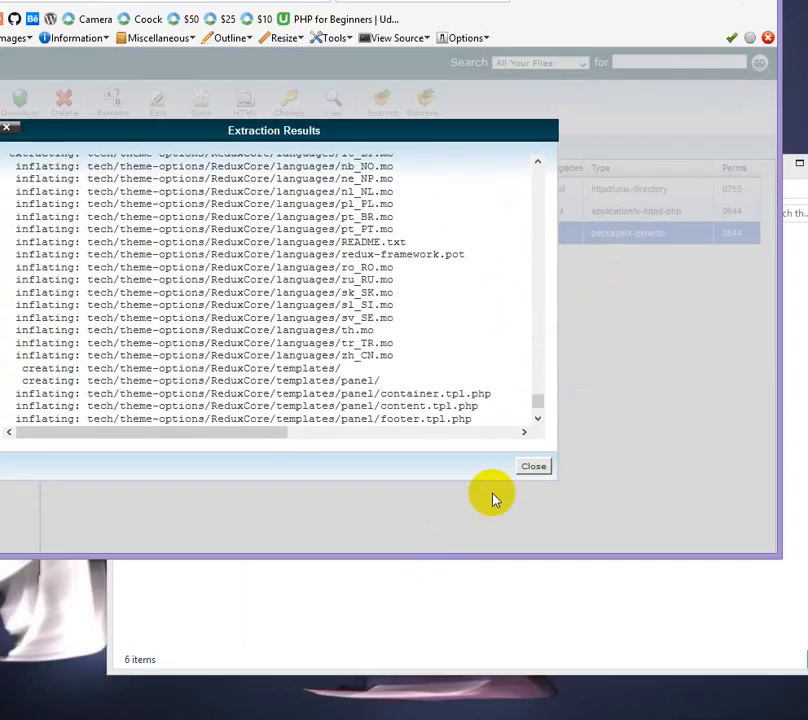
pyautogui.click(526, 474)
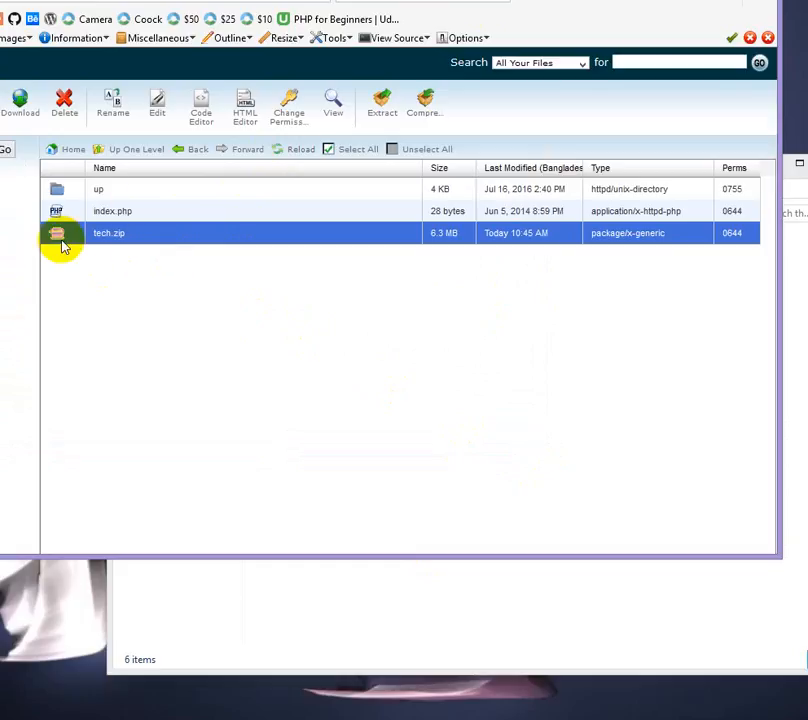
# Step: Reload the server's themes folder listing and delete the tech.zip archive
pyautogui.click(292, 153)
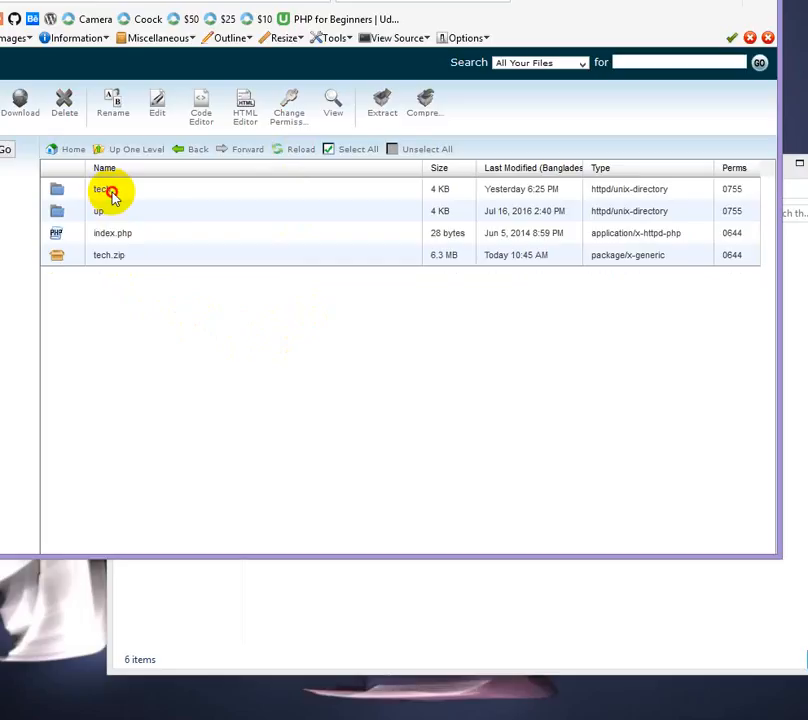
pyautogui.click(329, 190)
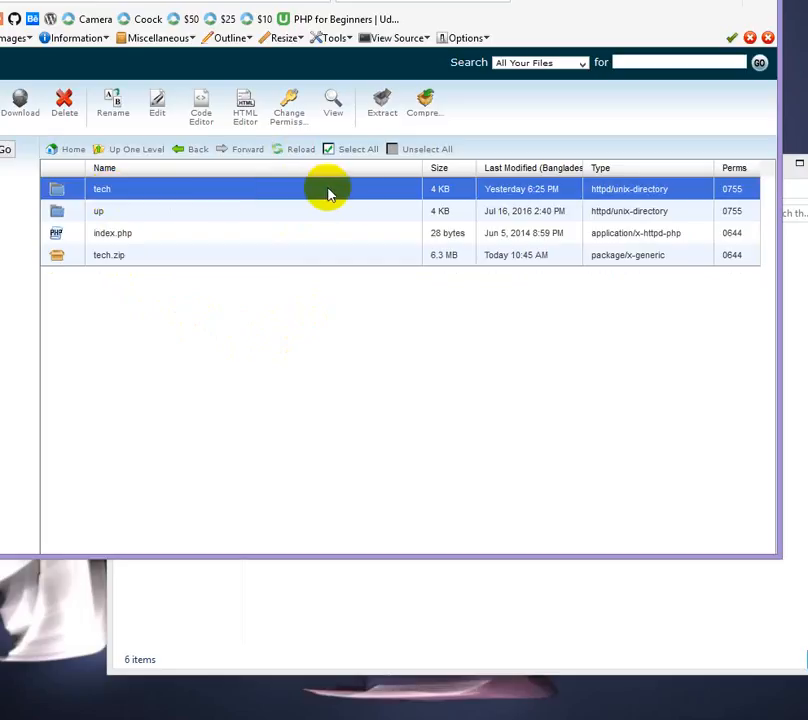
pyautogui.click(104, 256)
pyautogui.click(64, 110)
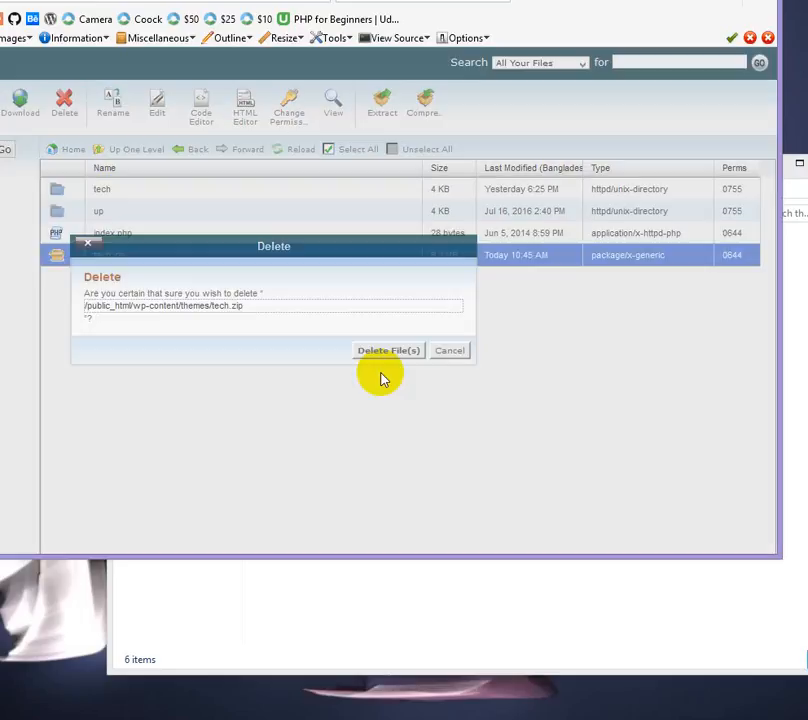
pyautogui.click(392, 350)
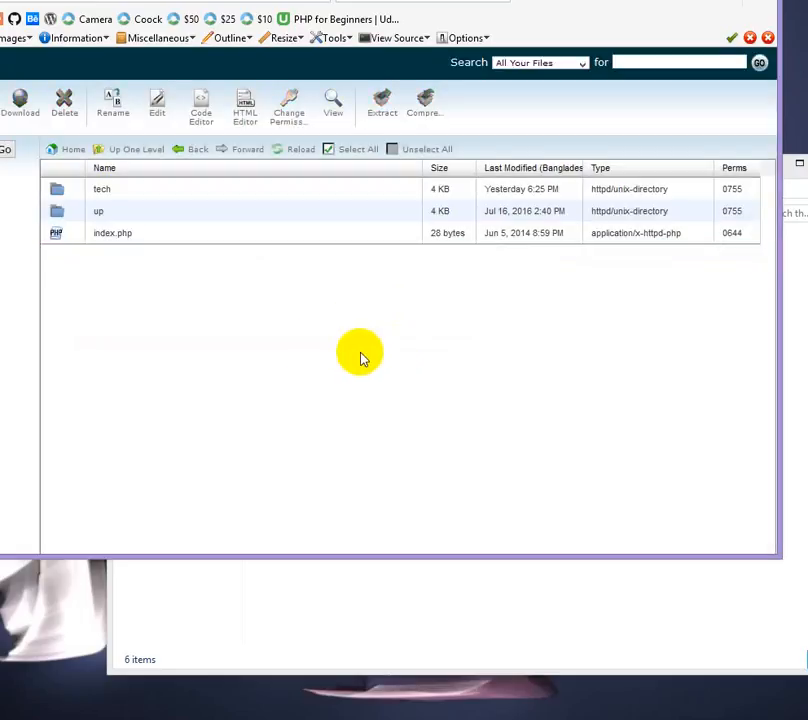